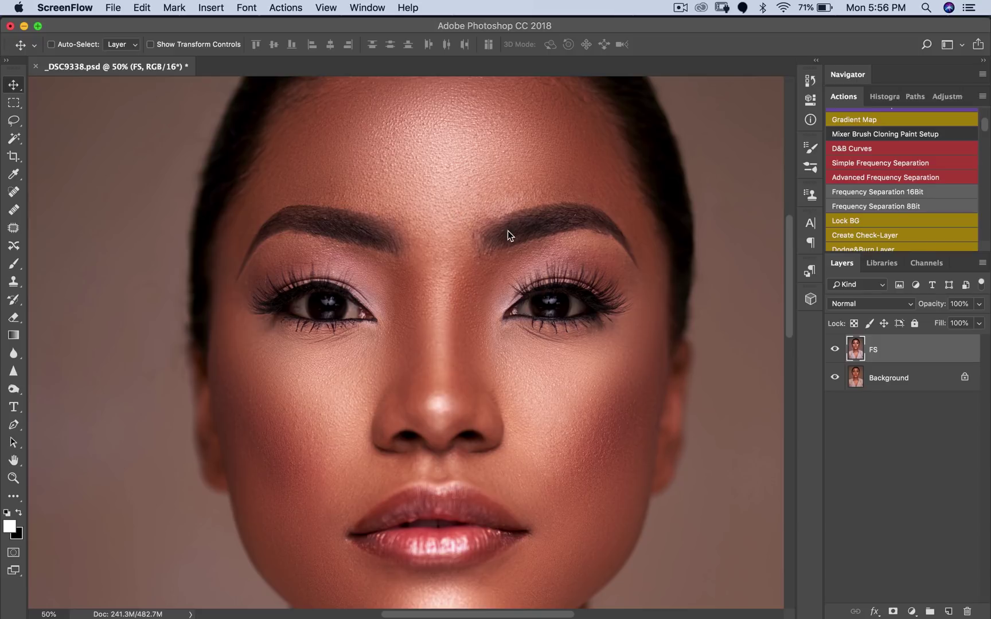
# Step: Add a Levels adjustment layer above the FS layer and set its white input level to 190
pyautogui.click(911, 611)
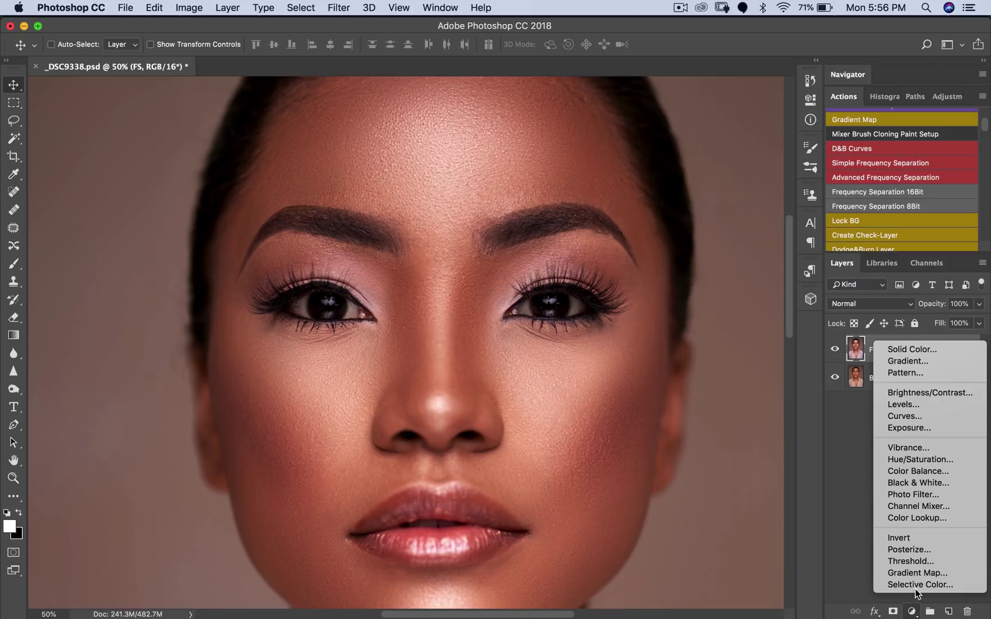
pyautogui.click(902, 407)
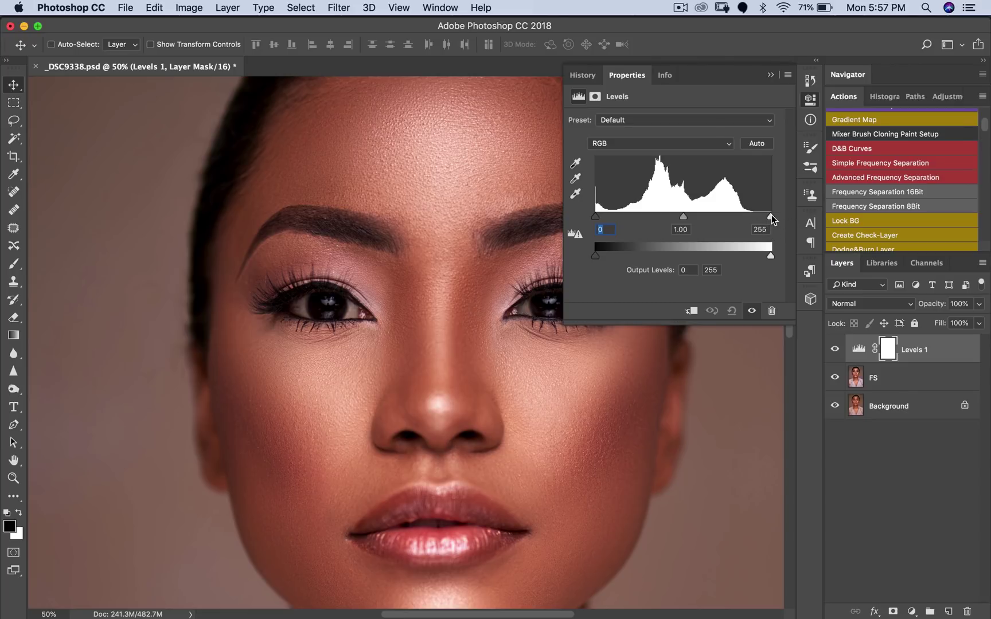
pyautogui.moveTo(770, 216); pyautogui.dragTo(744, 217)
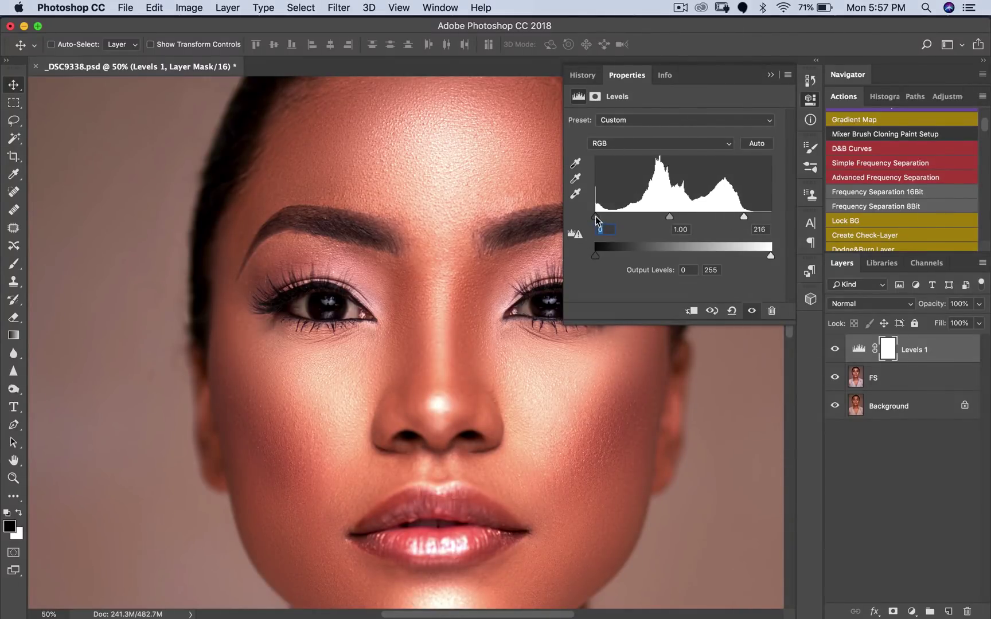
pyautogui.moveTo(596, 217)
pyautogui.mouseDown()
pyautogui.moveTo(611, 216)
pyautogui.moveTo(585, 221)
pyautogui.moveTo(595, 217)
pyautogui.mouseUp()
pyautogui.moveTo(744, 217)
pyautogui.mouseDown()
pyautogui.moveTo(727, 216)
pyautogui.moveTo(770, 216)
pyautogui.moveTo(726, 216)
pyautogui.mouseUp()
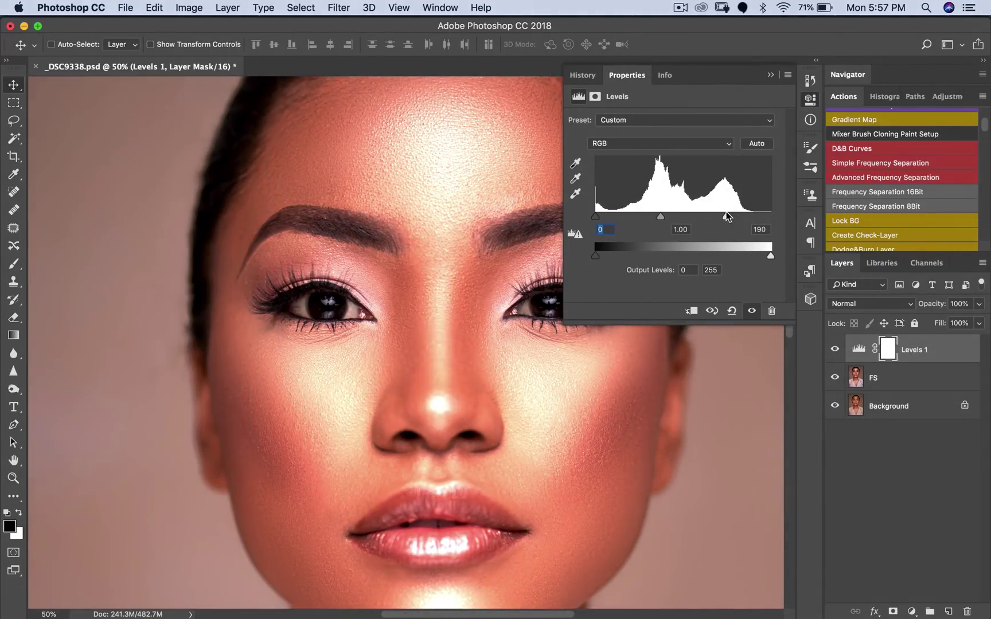
pyautogui.click(770, 74)
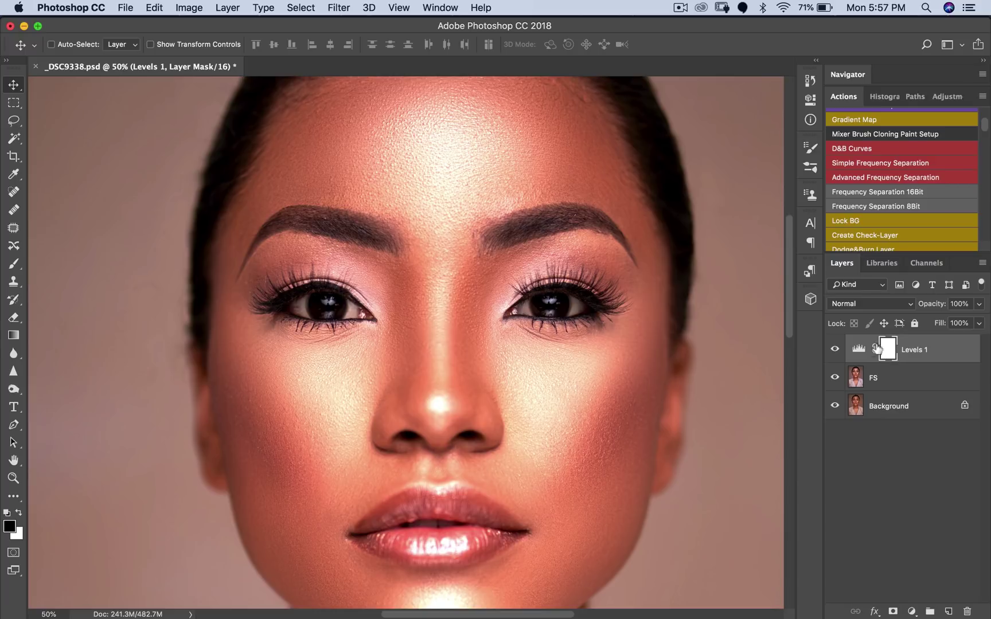
# Step: Invert the Levels 1 mask to black and ready a soft 50 px brush with white as the foreground color
pyautogui.press('super')
pyautogui.press('super+i')
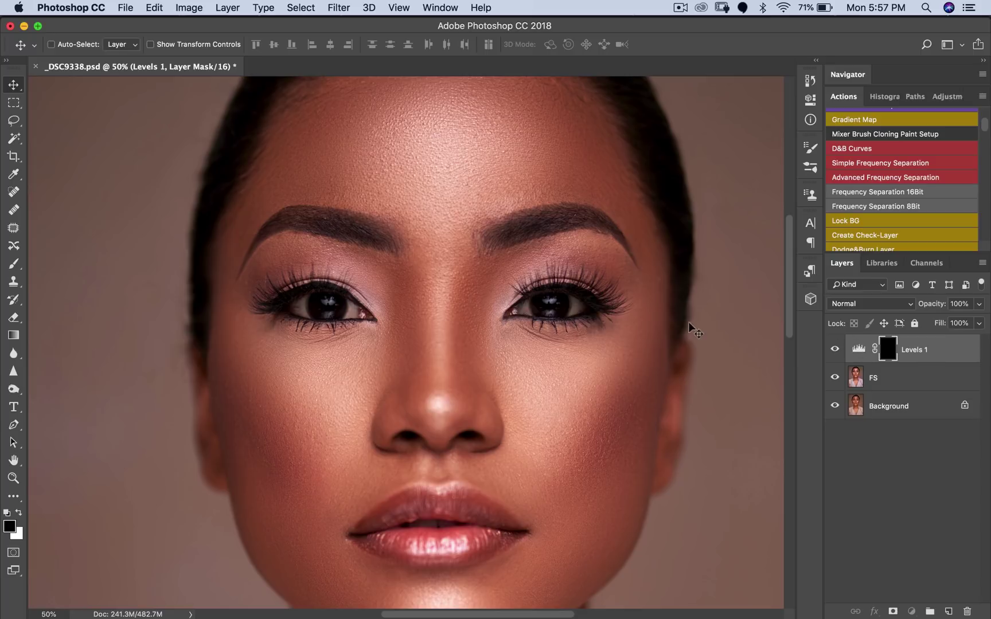
pyautogui.click(14, 266)
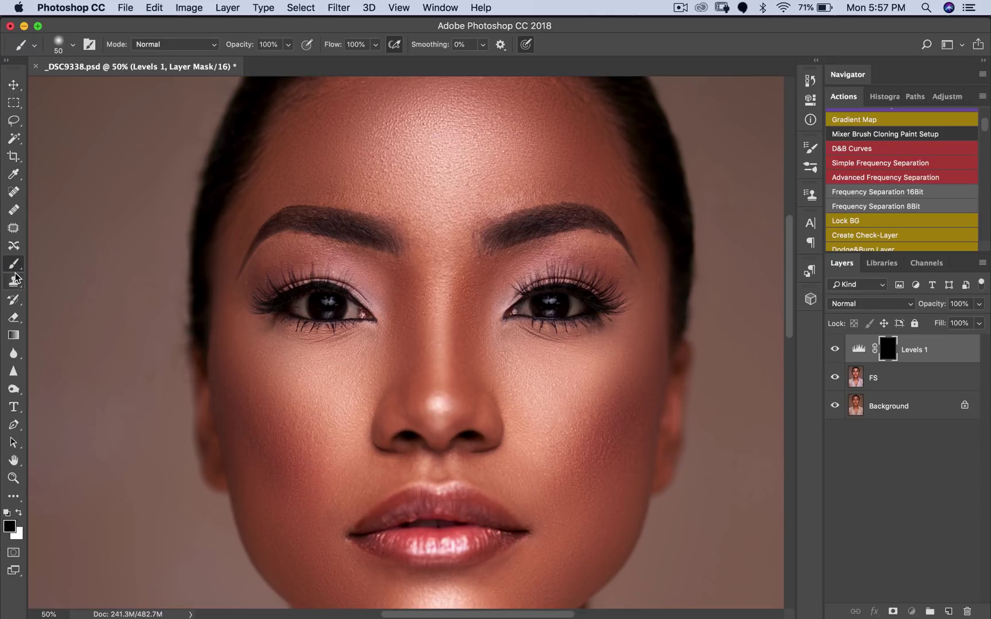
pyautogui.click(17, 512)
pyautogui.click(73, 45)
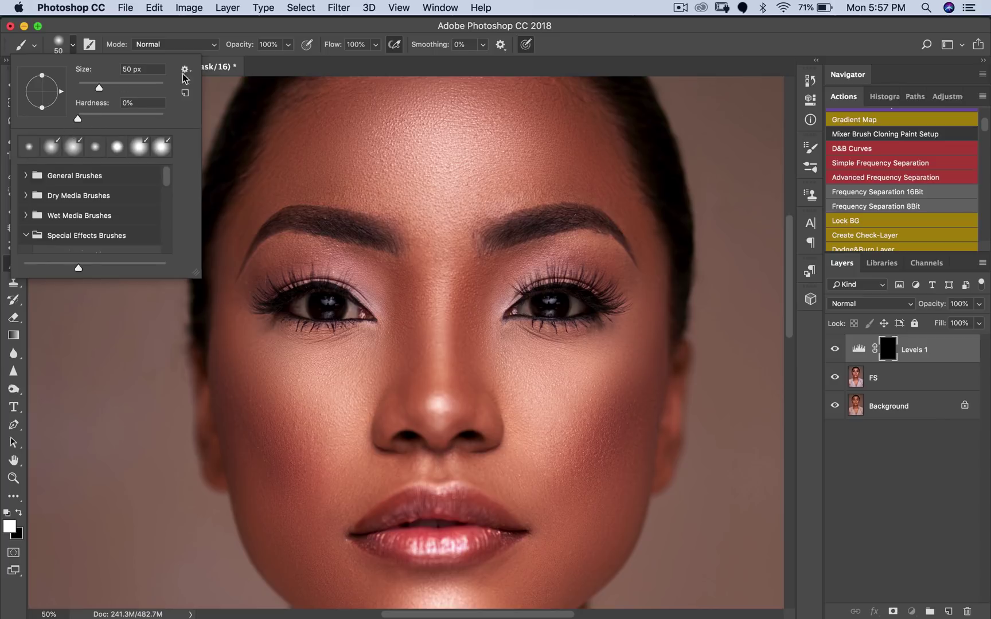
pyautogui.click(609, 48)
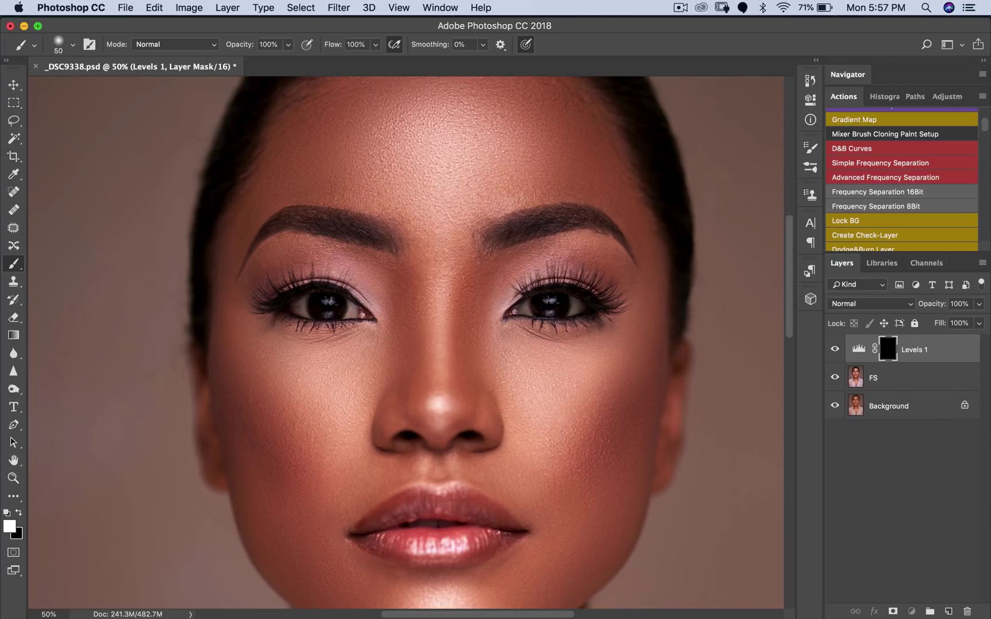
# Step: Paint white on the Levels 1 mask over the white of the eye on the image's right side, and compare before and after
pyautogui.press('z')
pyautogui.click(546, 314)
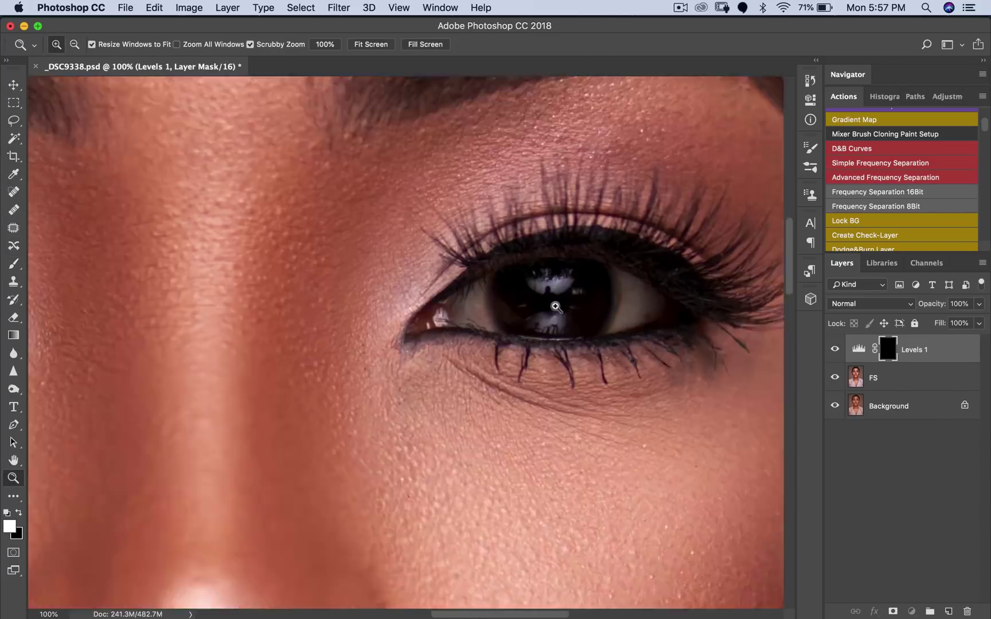
pyautogui.press('b')
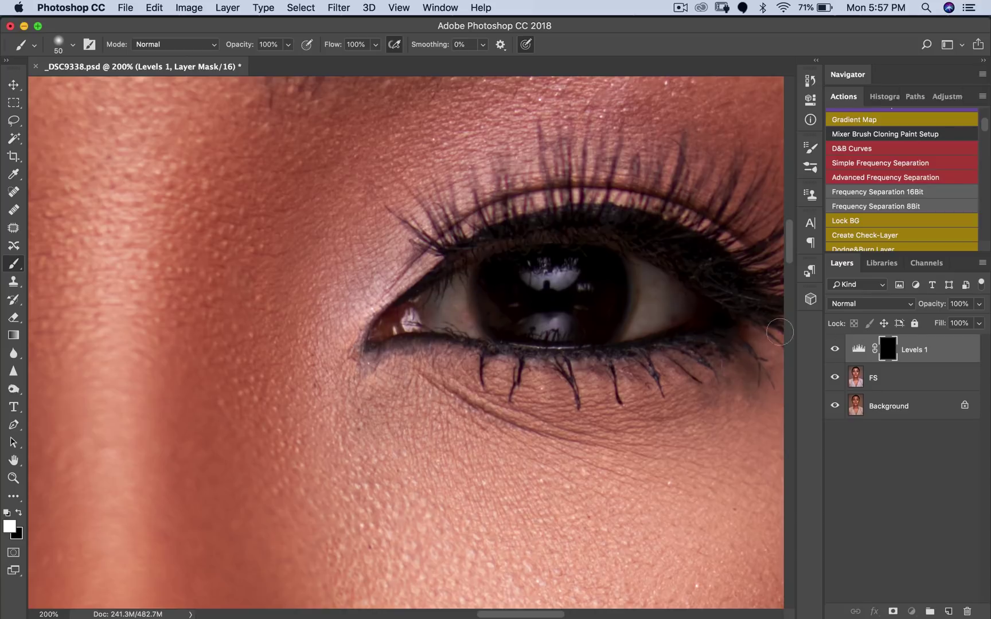
pyautogui.moveTo(457, 310)
pyautogui.mouseDown()
pyautogui.moveTo(438, 305)
pyautogui.moveTo(454, 289)
pyautogui.moveTo(466, 321)
pyautogui.mouseUp()
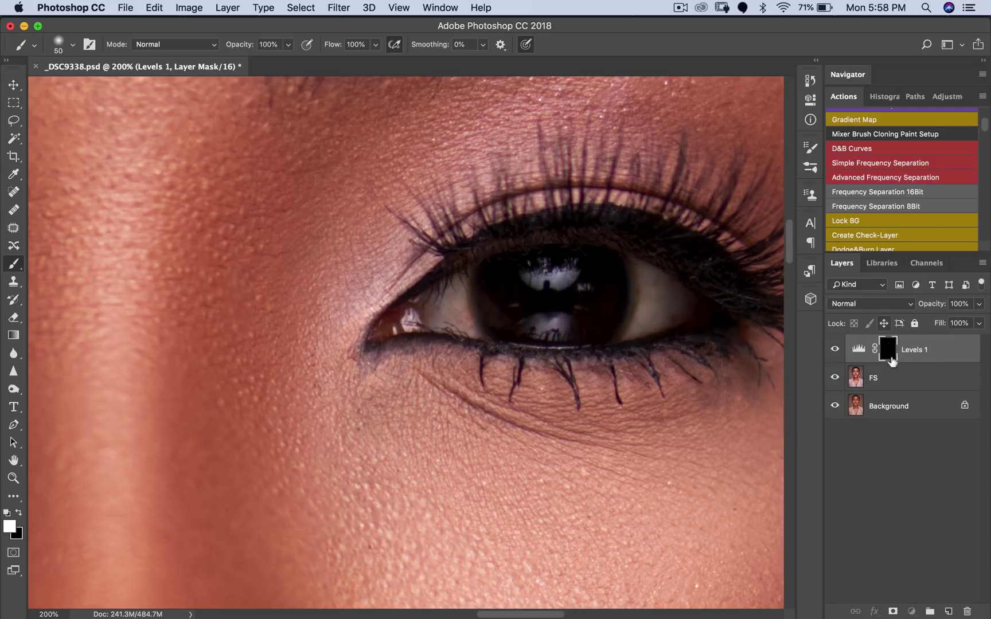
pyautogui.moveTo(659, 279)
pyautogui.mouseDown()
pyautogui.moveTo(634, 324)
pyautogui.moveTo(668, 304)
pyautogui.mouseUp()
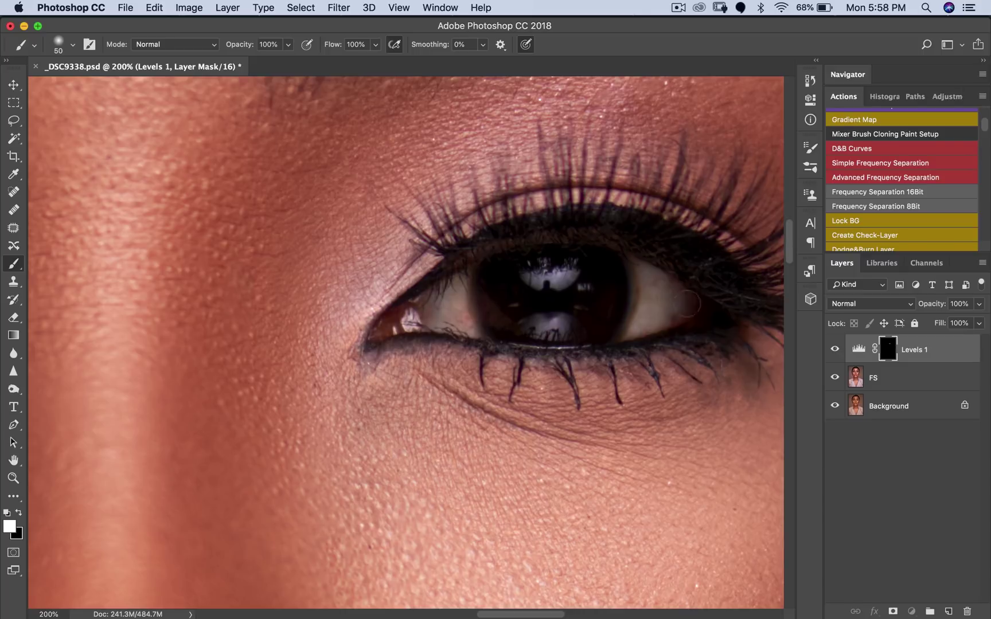
pyautogui.moveTo(624, 354); pyautogui.dragTo(601, 329)
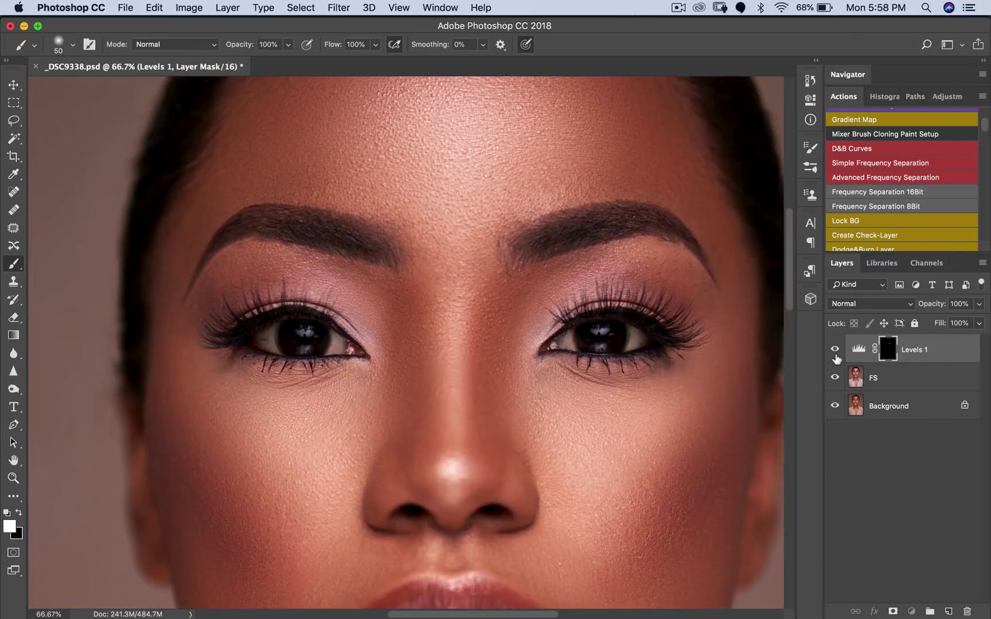
pyautogui.click(836, 352)
pyautogui.click(836, 352)
pyautogui.click(835, 352)
pyautogui.click(836, 352)
# Step: Paint white on the Levels 1 mask over the white of the eye on the image's left side, and compare before and after
pyautogui.press('z')
pyautogui.moveTo(324, 339)
pyautogui.mouseDown()
pyautogui.moveTo(353, 324)
pyautogui.moveTo(352, 358)
pyautogui.moveTo(353, 311)
pyautogui.moveTo(374, 349)
pyautogui.moveTo(363, 345)
pyautogui.moveTo(370, 365)
pyautogui.mouseUp()
pyautogui.press('b')
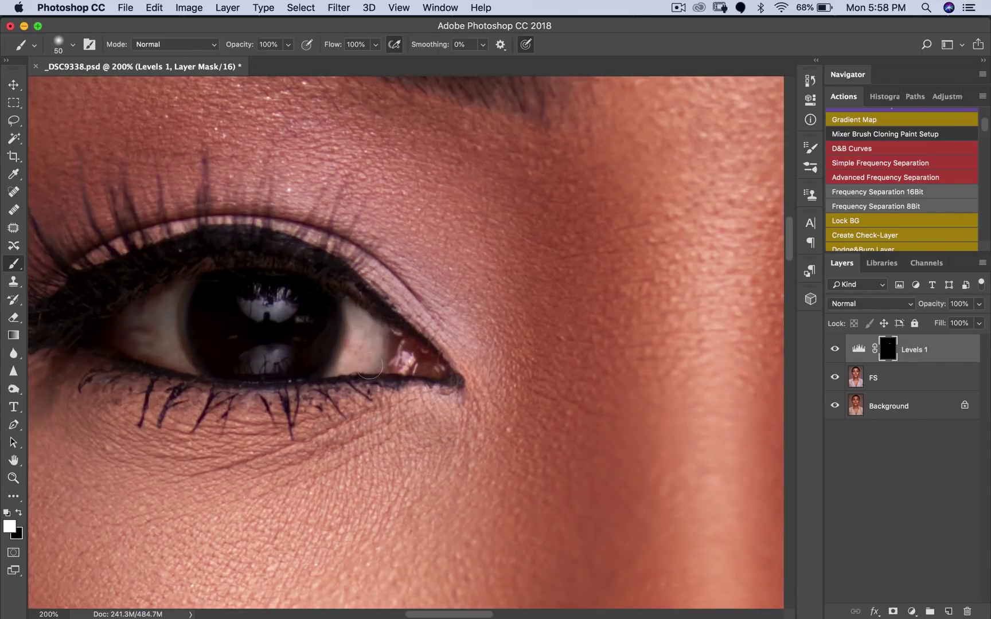
pyautogui.moveTo(144, 344)
pyautogui.mouseDown()
pyautogui.moveTo(166, 299)
pyautogui.moveTo(186, 290)
pyautogui.moveTo(163, 323)
pyautogui.moveTo(119, 319)
pyautogui.moveTo(172, 300)
pyautogui.moveTo(151, 319)
pyautogui.mouseUp()
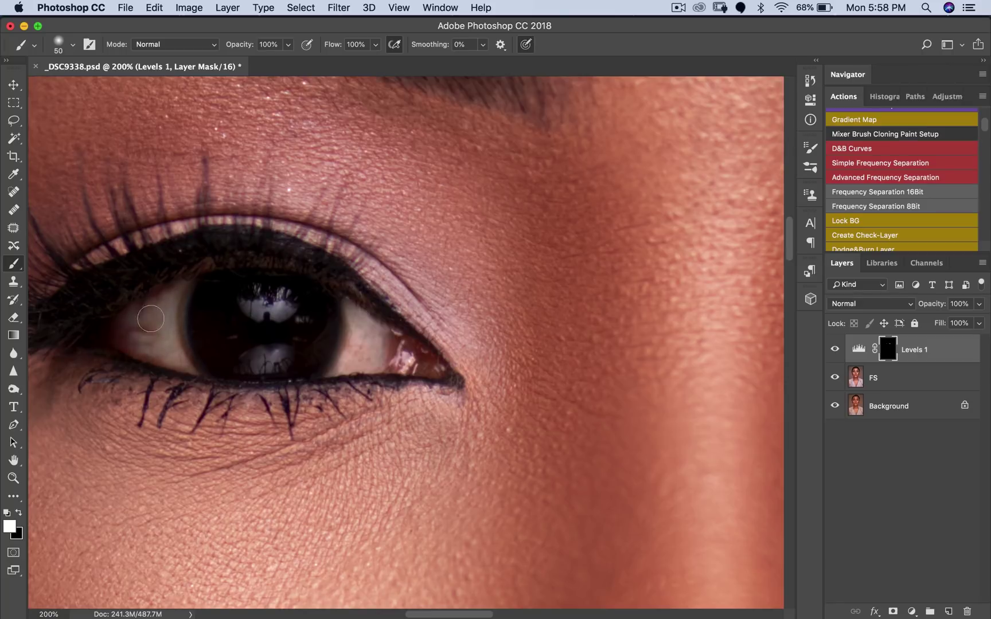
pyautogui.press('z')
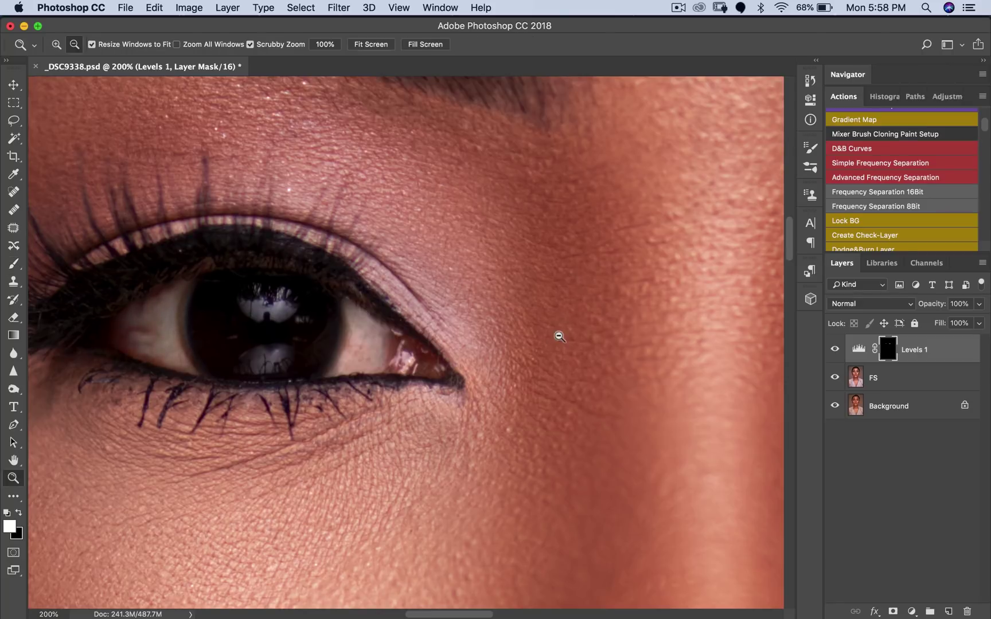
pyautogui.keyDown('alt'); pyautogui.click(559, 337); pyautogui.keyUp('alt')
pyautogui.keyDown('alt'); pyautogui.click(559, 336); pyautogui.keyUp('alt')
pyautogui.press('b')
pyautogui.hscroll(6, 610, 339)
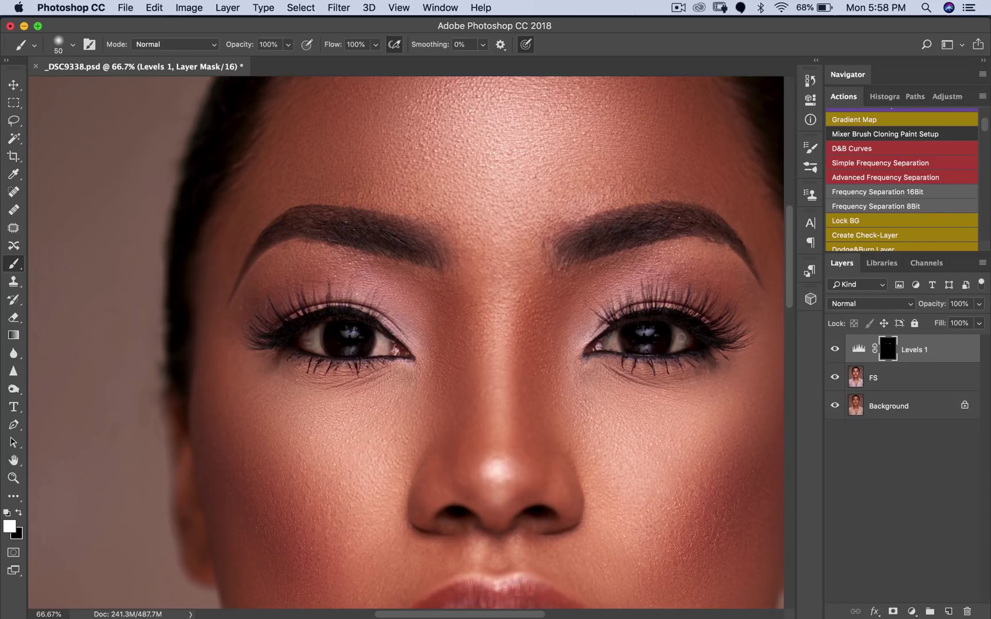
pyautogui.click(834, 351)
pyautogui.click(833, 351)
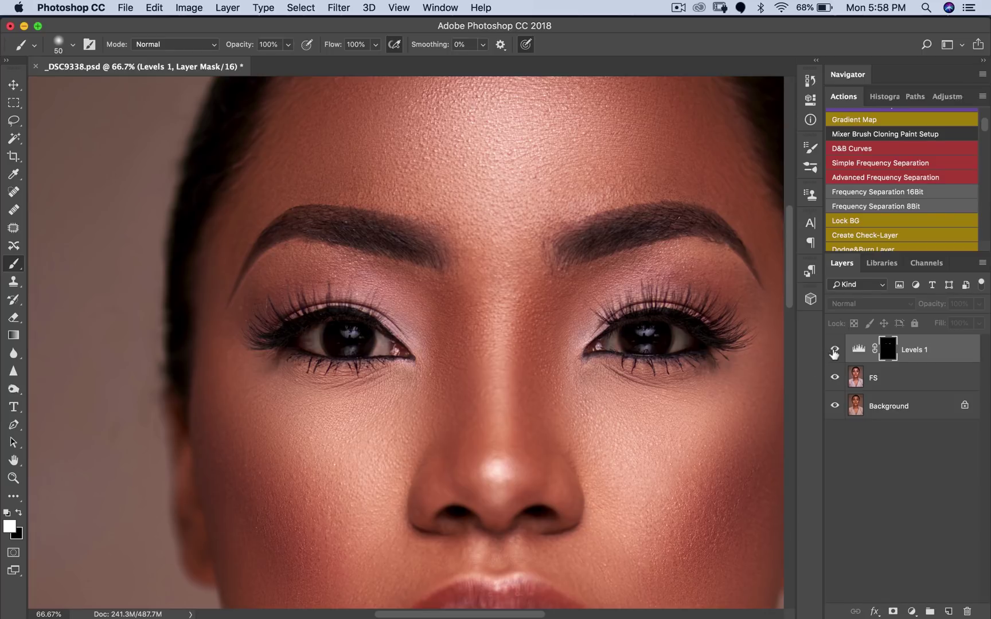
# Step: Set the white input level of the Levels 1 adjustment to 170 and check the effect on the whole portrait
pyautogui.doubleClick(858, 349)
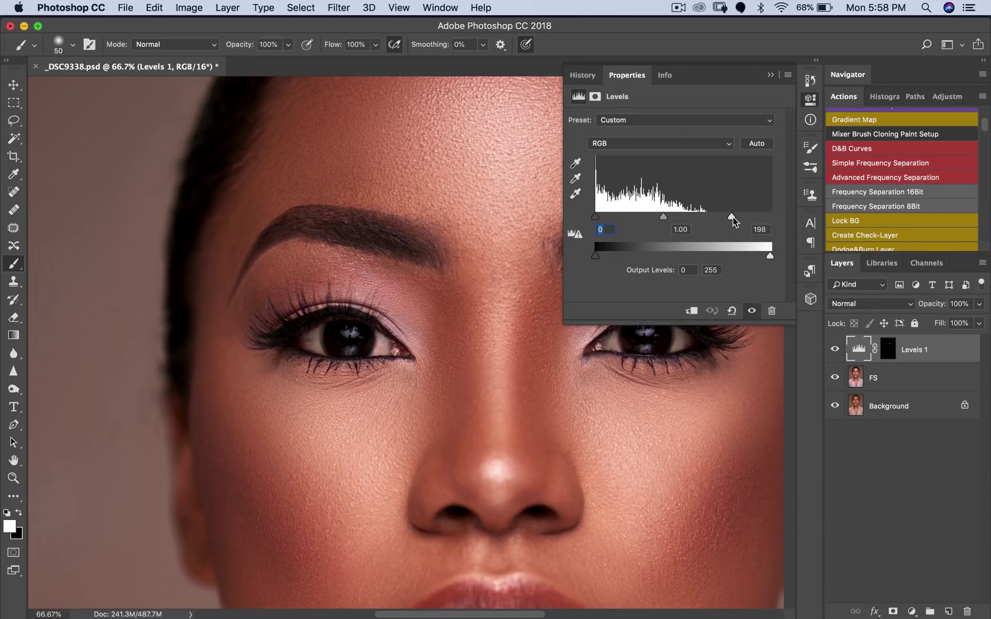
pyautogui.moveTo(723, 218)
pyautogui.mouseDown()
pyautogui.moveTo(702, 218)
pyautogui.moveTo(712, 217)
pyautogui.mouseUp()
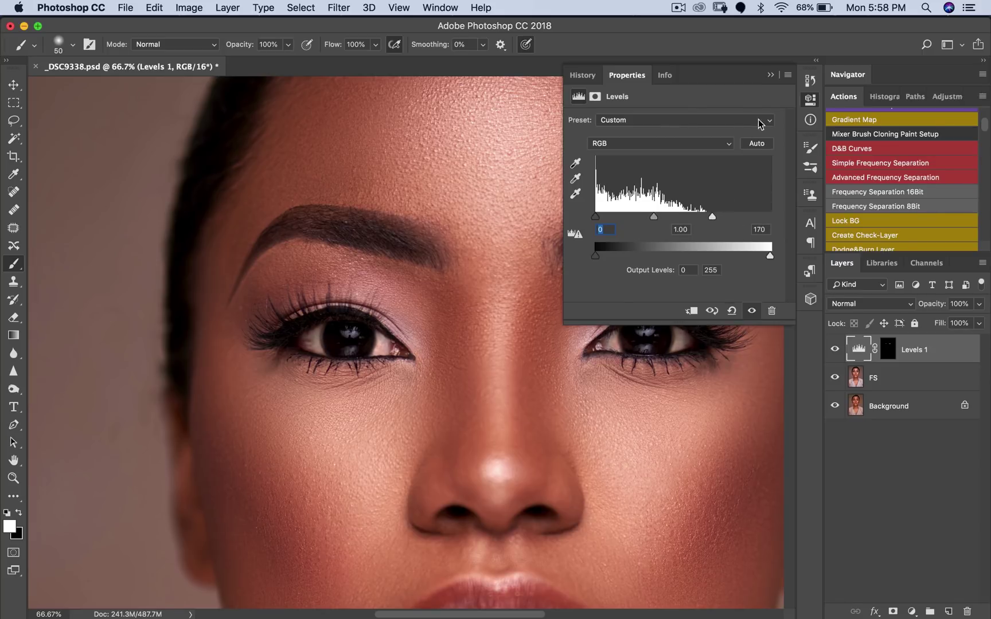
pyautogui.click(770, 76)
pyautogui.press('z')
pyautogui.keyDown('alt'); pyautogui.click(580, 303); pyautogui.keyUp('alt')
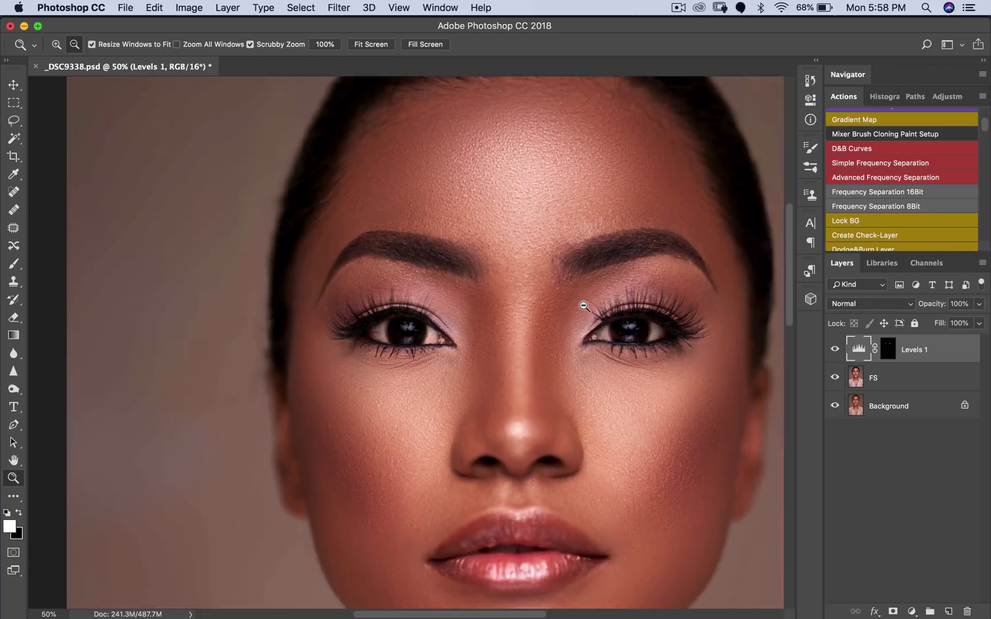
pyautogui.keyDown('alt'); pyautogui.click(588, 313); pyautogui.keyUp('alt')
pyautogui.keyDown('alt'); pyautogui.click(587, 313); pyautogui.keyUp('alt')
pyautogui.press('b')
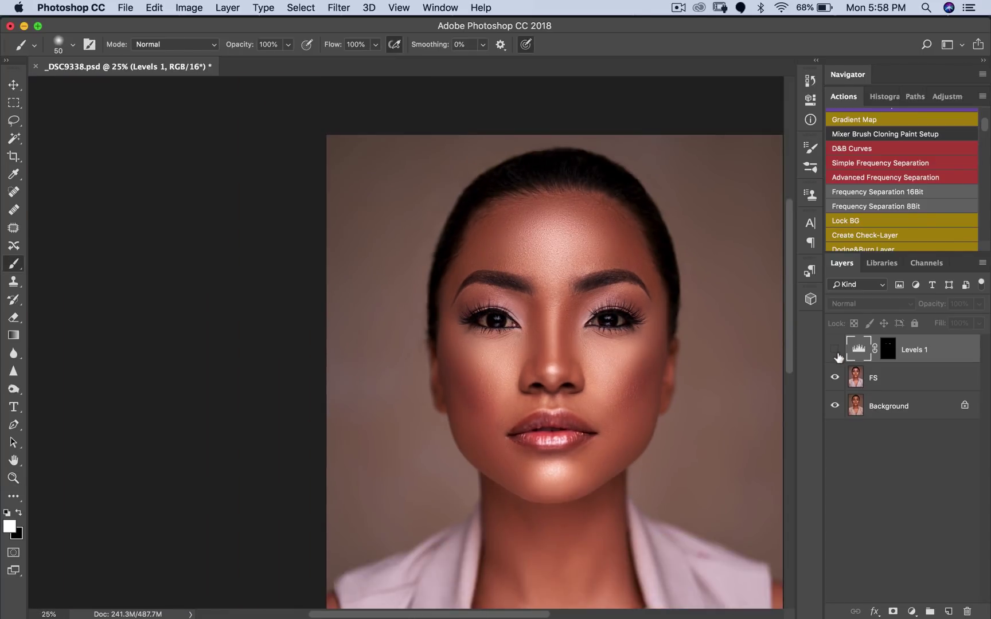
pyautogui.click(953, 309)
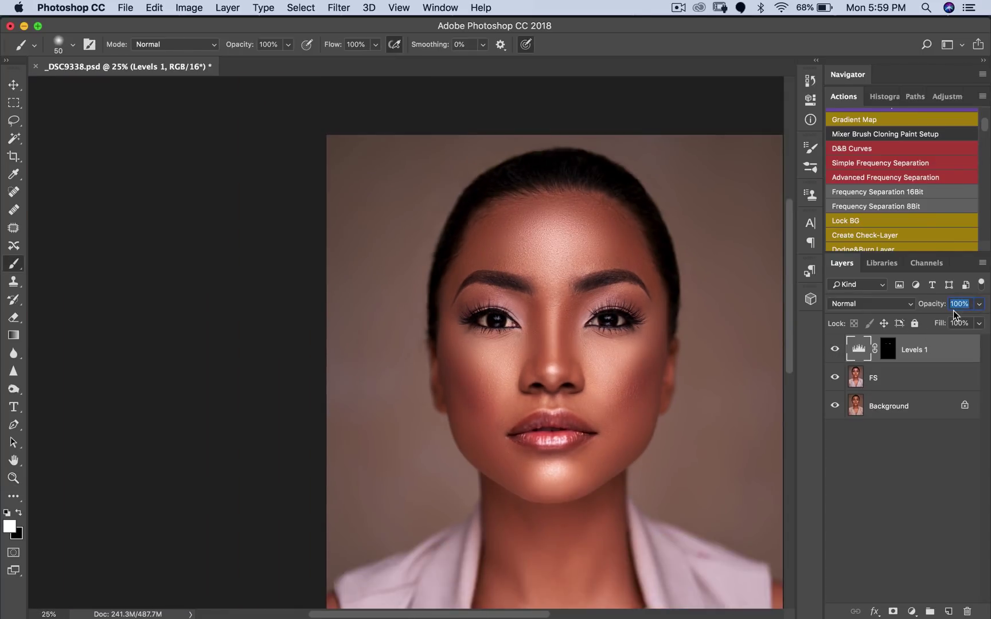
# Step: Raise the white input level of Levels 1 to soften the eye brightening, and compare with the layer hidden and shown
pyautogui.doubleClick(859, 349)
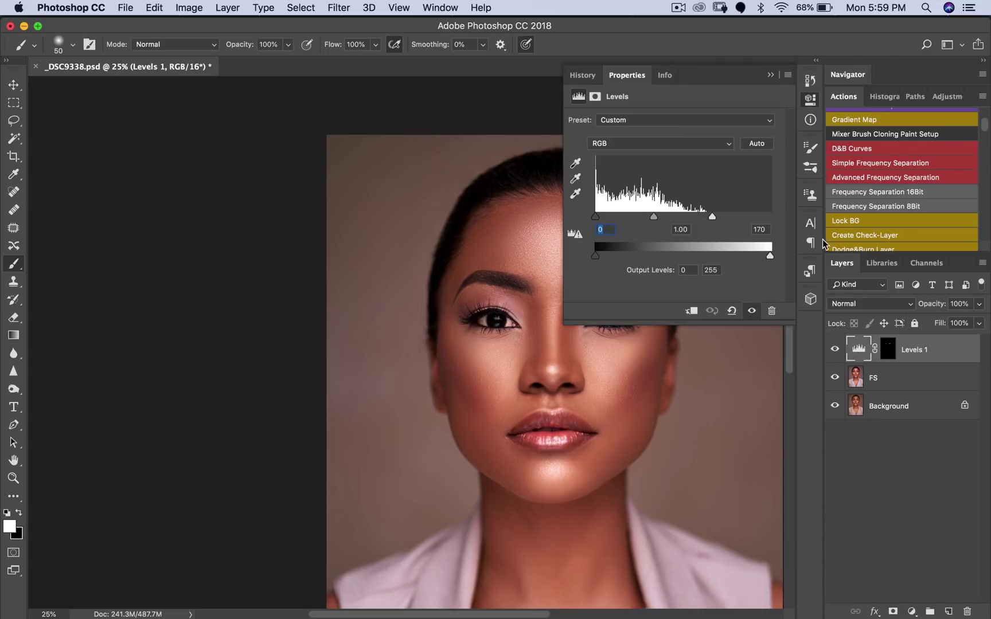
pyautogui.moveTo(718, 218); pyautogui.dragTo(736, 216)
pyautogui.click(770, 76)
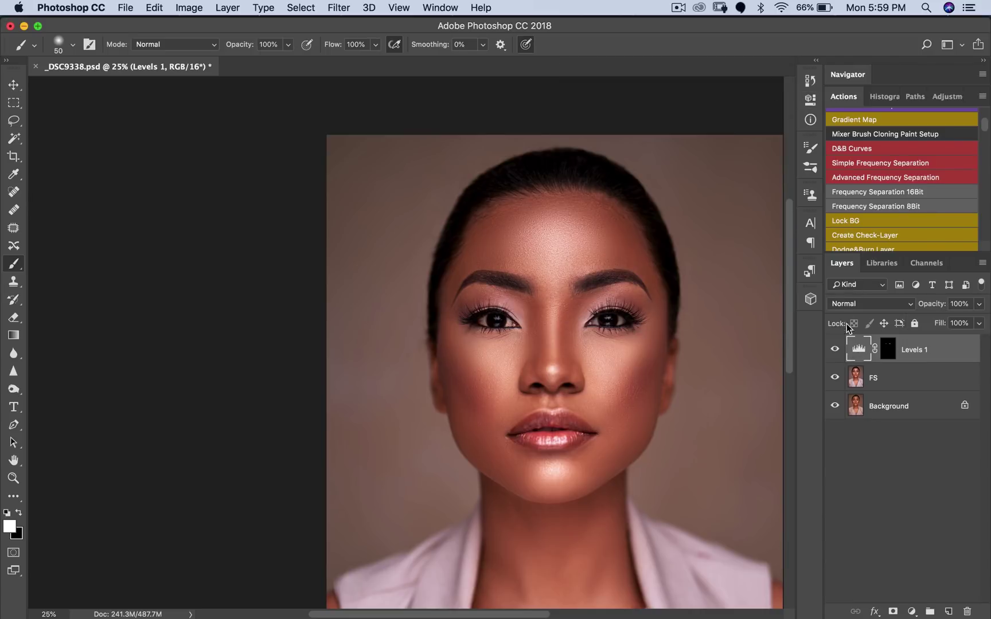
pyautogui.click(834, 351)
pyautogui.click(835, 351)
pyautogui.click(834, 351)
pyautogui.click(834, 351)
# Step: Add a Photo Filter adjustment layer above Levels 1 using Cooling Filter (82)
pyautogui.press('z')
pyautogui.click(627, 329)
pyautogui.click(637, 332)
pyautogui.click(638, 332)
pyautogui.press('b')
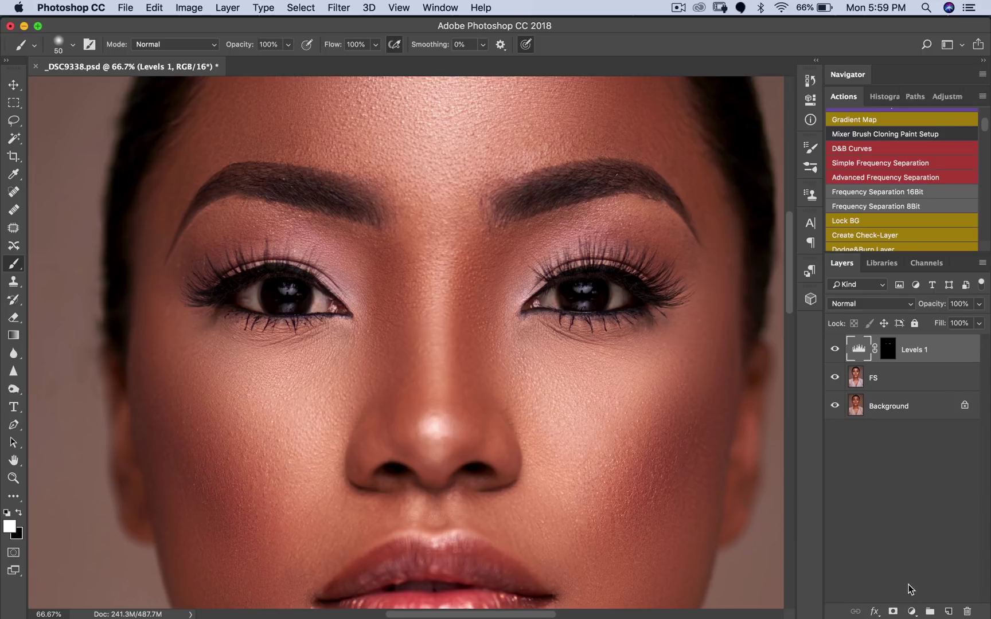
pyautogui.click(911, 611)
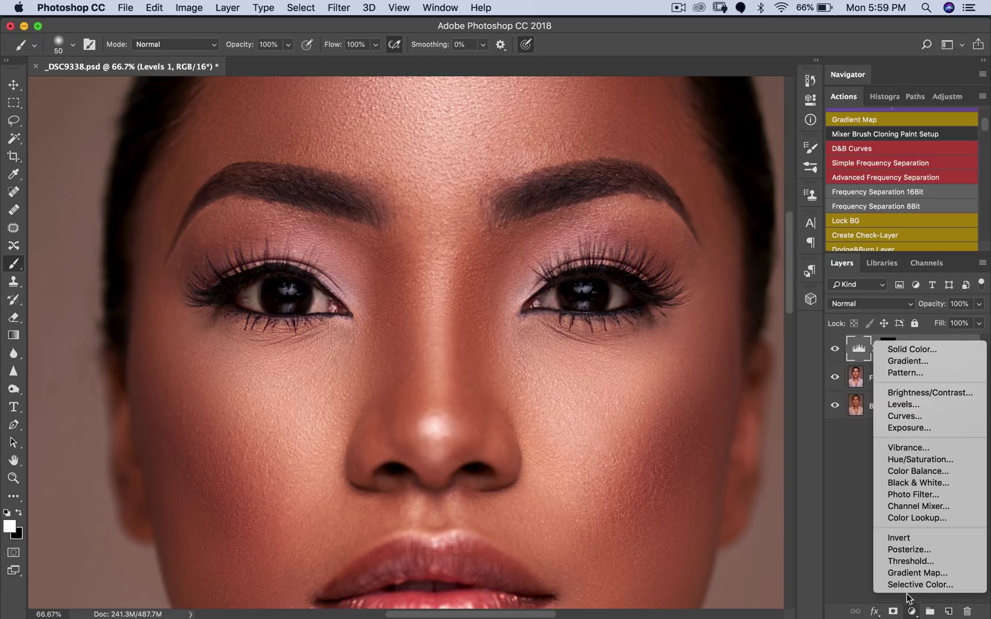
pyautogui.click(910, 496)
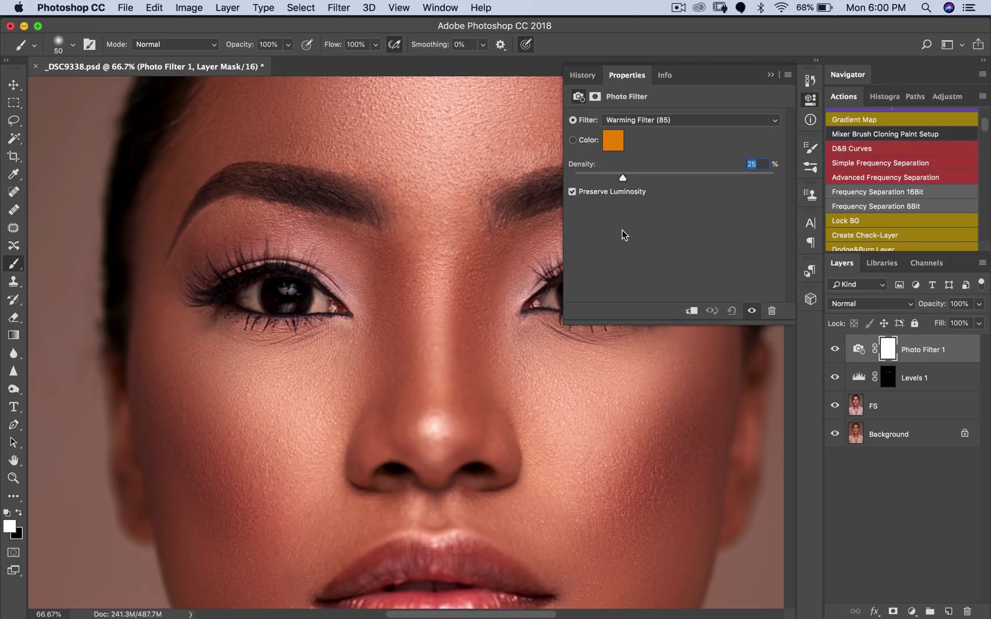
pyautogui.click(636, 123)
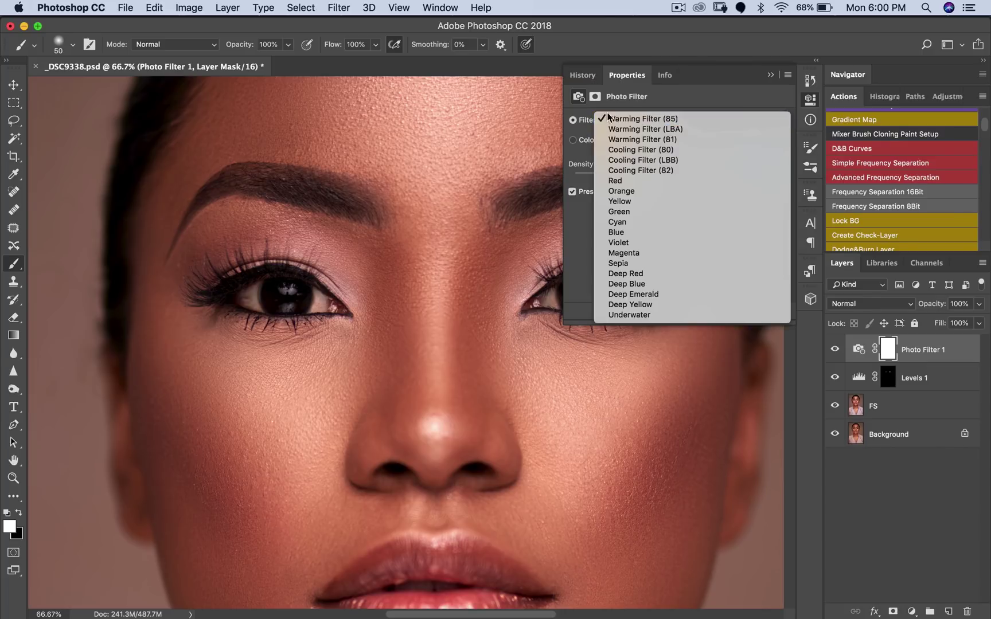
pyautogui.click(649, 174)
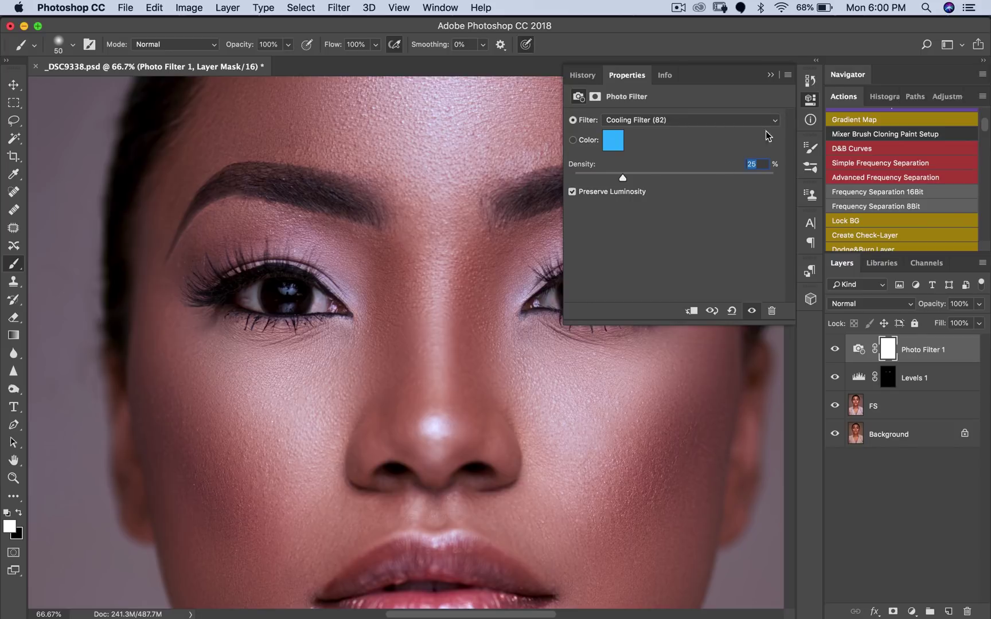
pyautogui.click(771, 76)
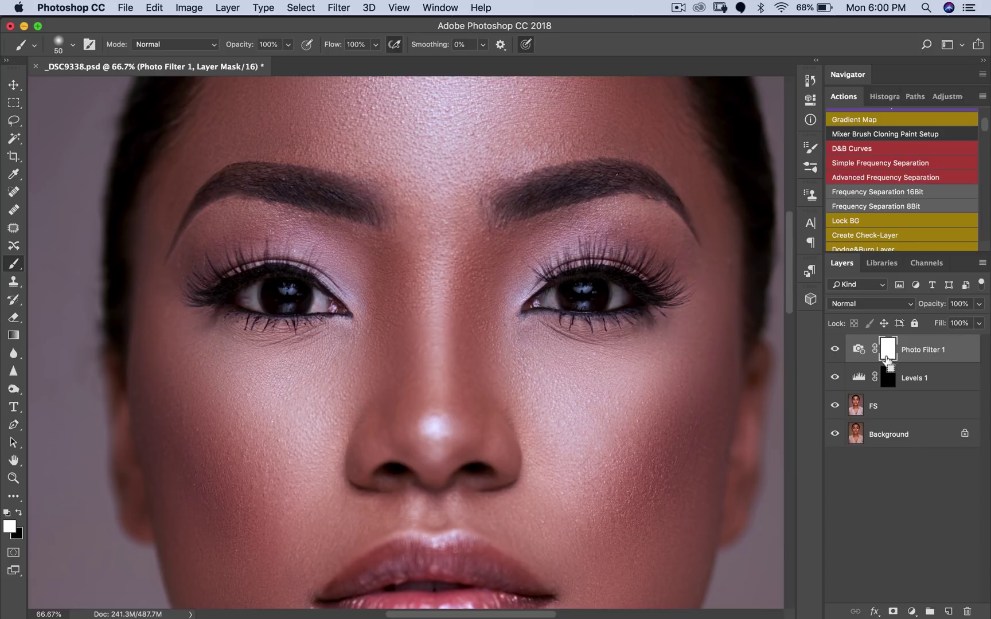
# Step: Invert the Photo Filter 1 mask to black and enlarge the brush to 70 px
pyautogui.moveTo(886, 357); pyautogui.dragTo(886, 360)
pyautogui.press('super+i')
pyautogui.press(']')
pyautogui.press(']')
# Step: Paint white on the Photo Filter 1 mask over the whites of both eyes to apply the cooling tint there
pyautogui.click(580, 307)
pyautogui.moveTo(313, 298)
pyautogui.mouseDown()
pyautogui.moveTo(314, 313)
pyautogui.moveTo(246, 299)
pyautogui.moveTo(259, 319)
pyautogui.mouseUp()
pyautogui.press('z')
pyautogui.click(335, 300)
pyautogui.click(335, 301)
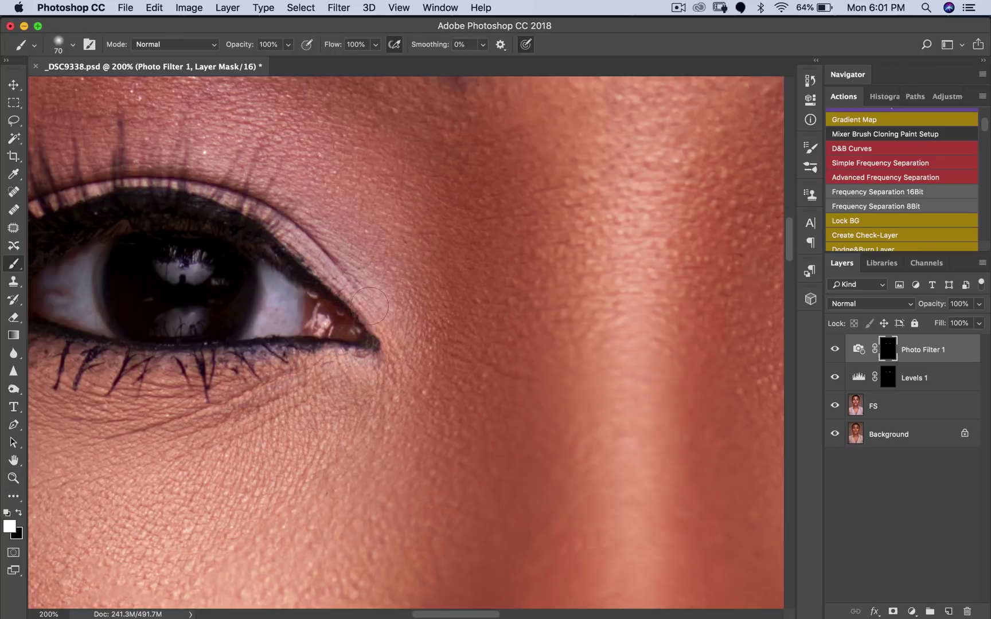
pyautogui.press('z')
pyautogui.keyDown('alt'); pyautogui.click(377, 309); pyautogui.keyUp('alt')
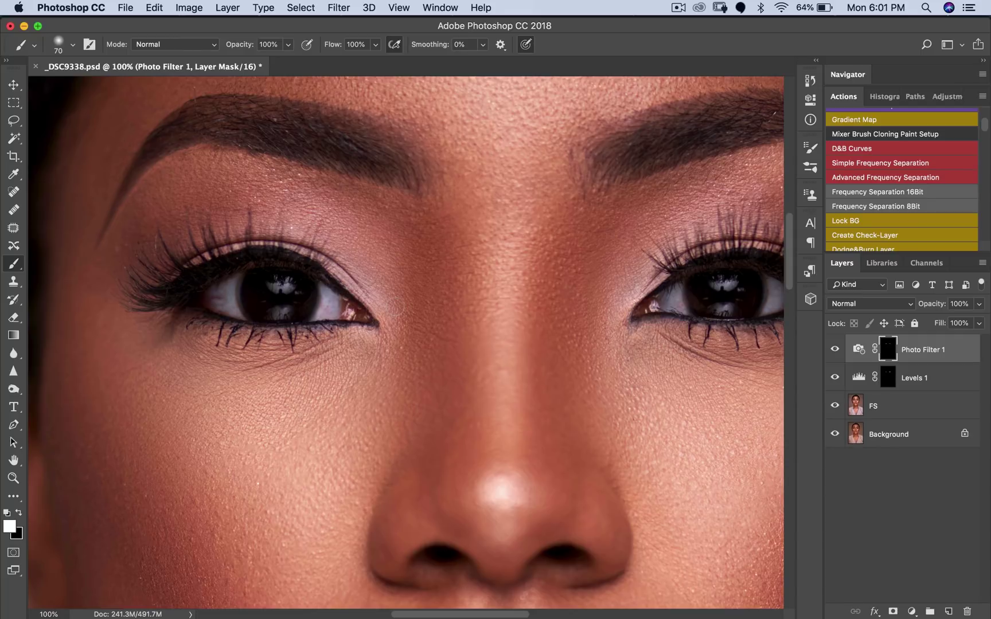
pyautogui.hscroll(5, 631, 289)
pyautogui.scroll(-2, 631, 289)
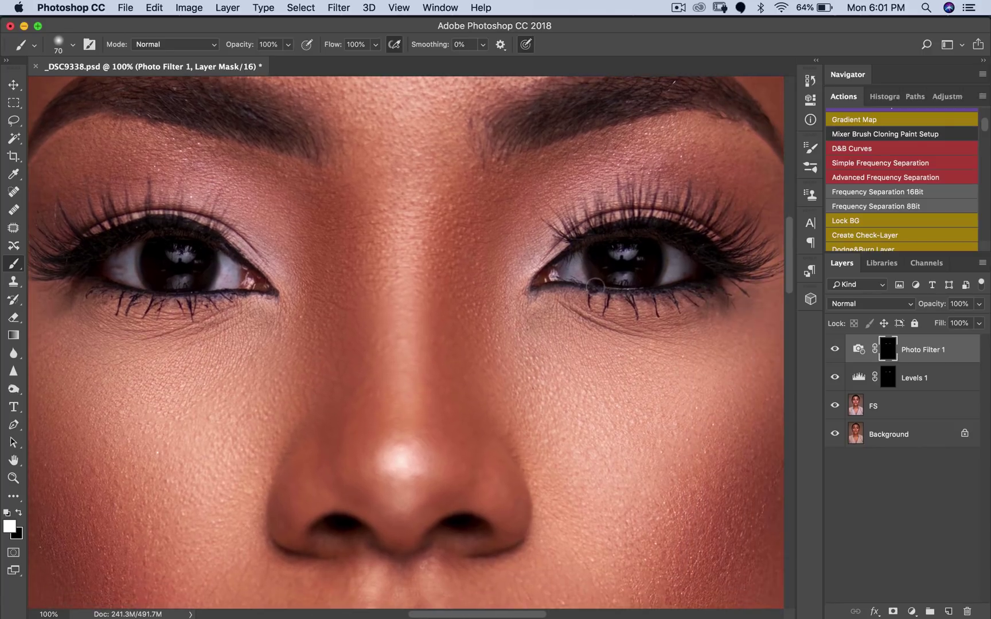
# Step: Group the Photo Filter 1 and Levels 1 adjustment layers and name the group Eyes
pyautogui.press('z')
pyautogui.keyDown('alt'); pyautogui.click(576, 304); pyautogui.keyUp('alt')
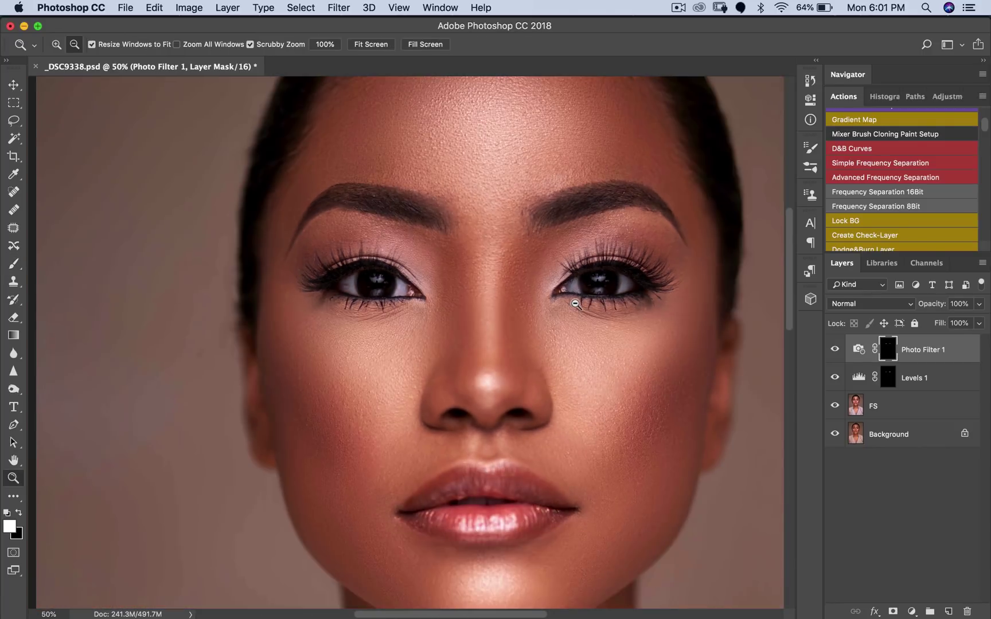
pyautogui.keyDown('alt'); pyautogui.click(575, 304); pyautogui.keyUp('alt')
pyautogui.press('b')
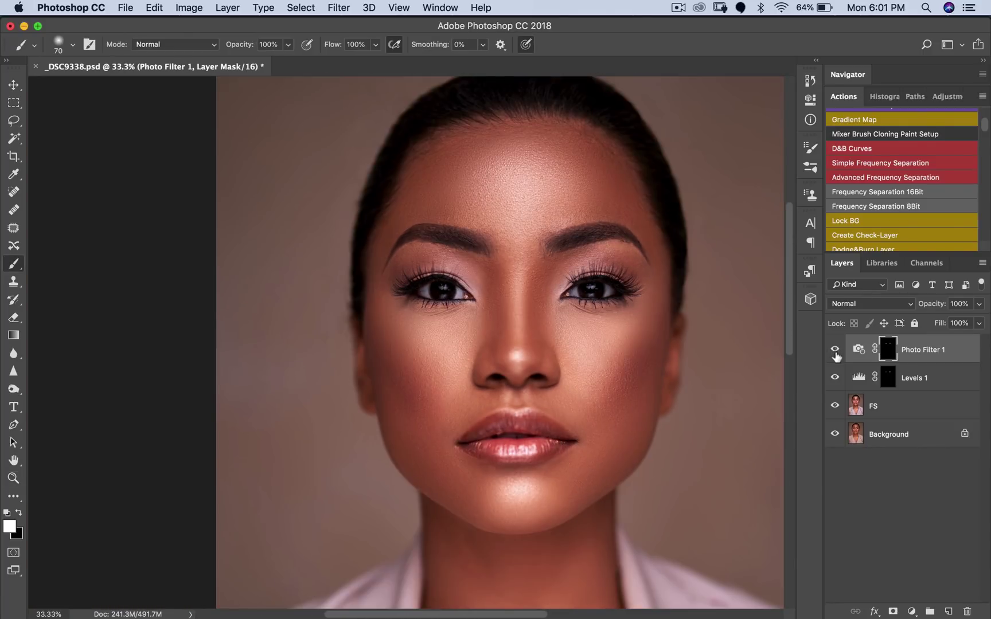
pyautogui.keyDown('shift'); pyautogui.click(947, 381); pyautogui.keyUp('shift')
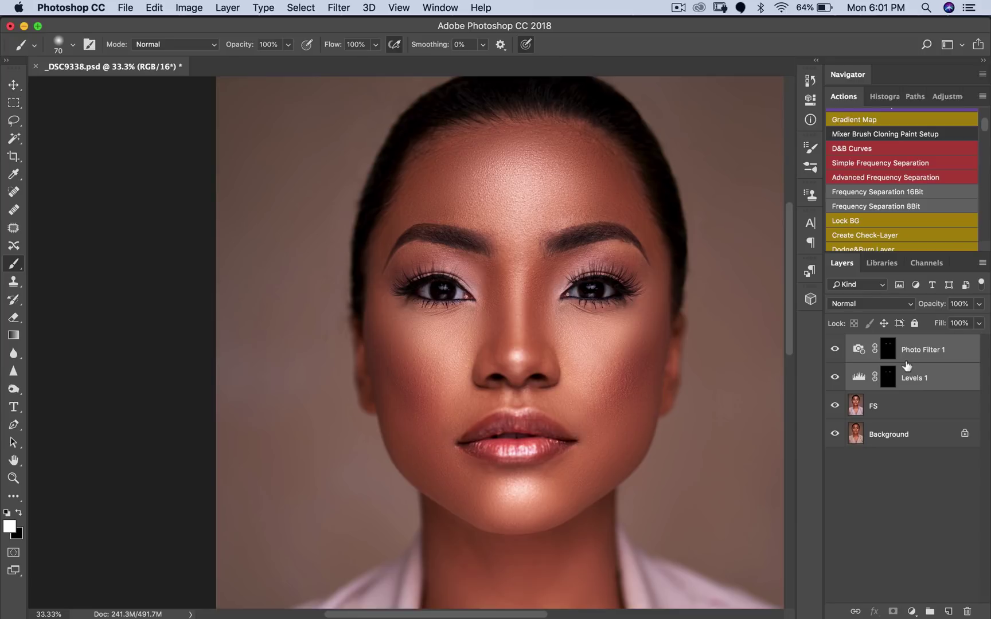
pyautogui.press('super+g')
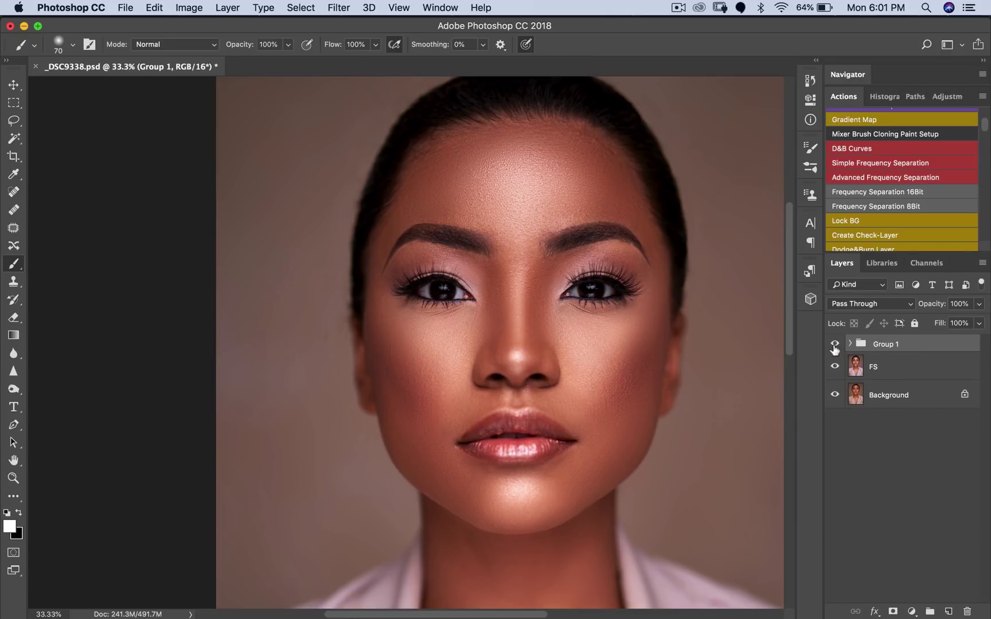
pyautogui.doubleClick(890, 345)
pyautogui.write('Eyes')
pyautogui.press('Return')
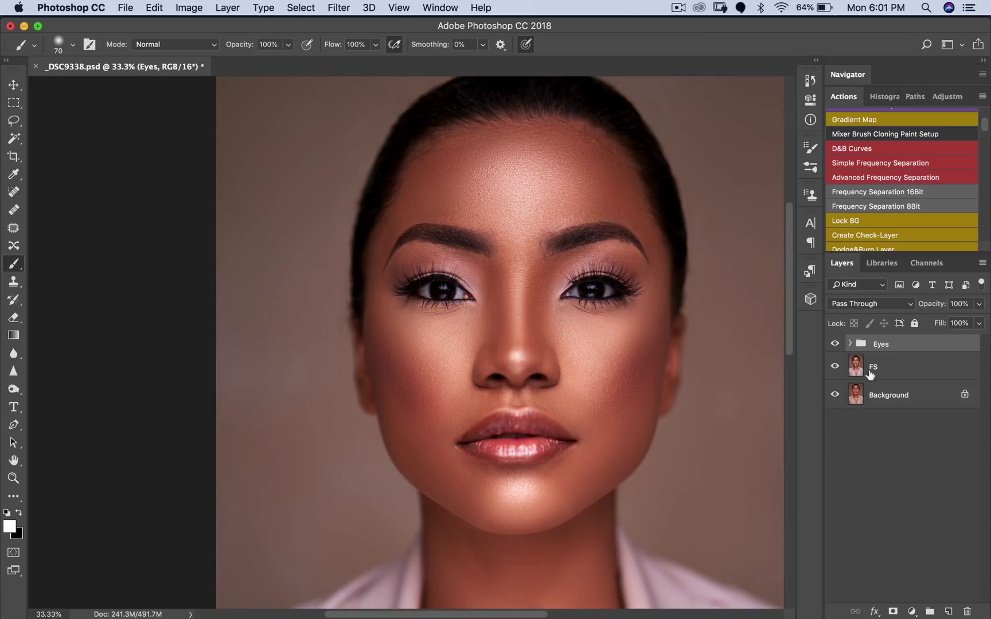
# Step: Compare the eyes with the Eyes group hidden and shown, both at face view and close up
pyautogui.click(835, 344)
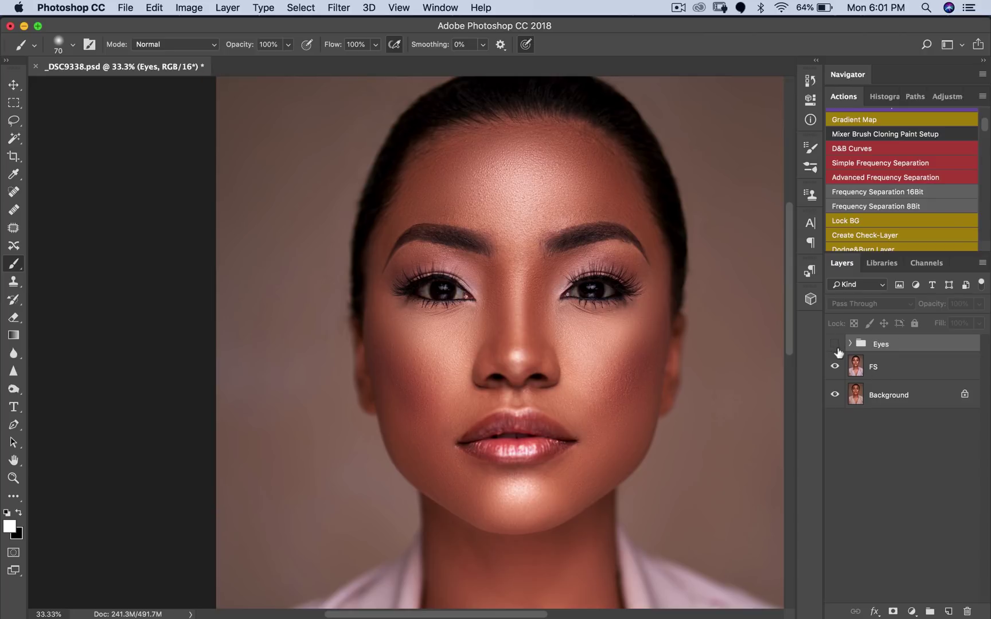
pyautogui.click(837, 348)
pyautogui.click(839, 350)
pyautogui.click(837, 348)
pyautogui.press('z')
pyautogui.click(615, 297)
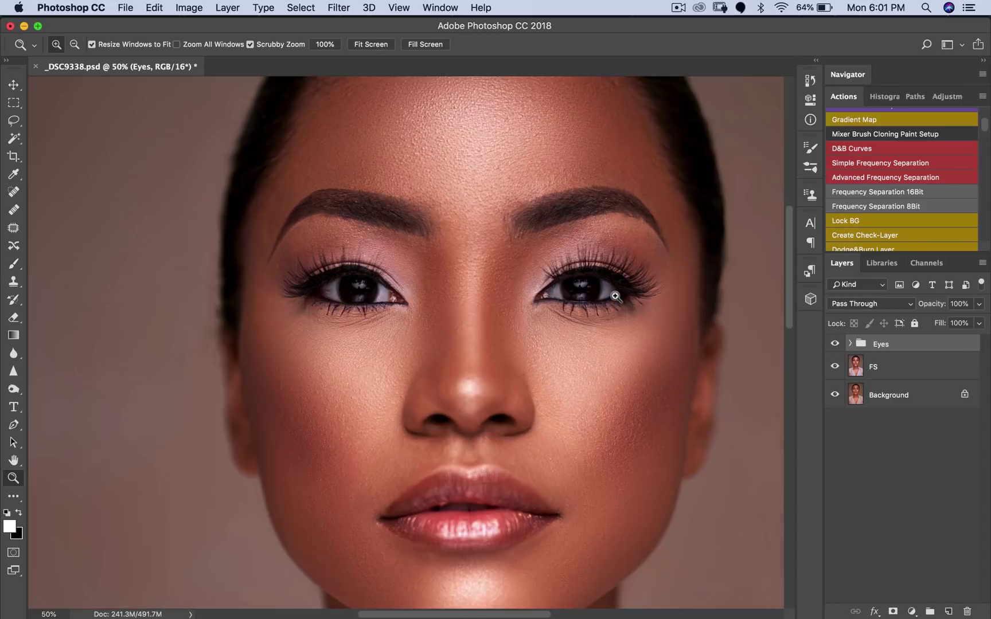
pyautogui.click(616, 297)
pyautogui.press('b')
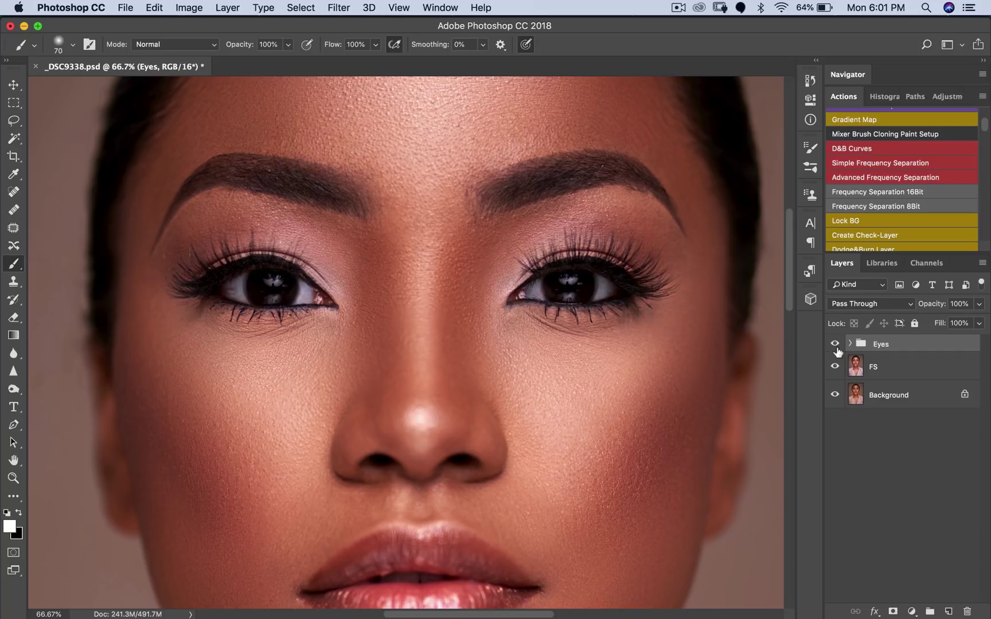
pyautogui.click(836, 344)
pyautogui.click(836, 345)
# Step: Duplicate the Photo Filter 1 layer inside the Eyes group, set the copy's opacity to 39%, and check its effect by toggling its visibility
pyautogui.click(849, 344)
pyautogui.moveTo(886, 373); pyautogui.dragTo(862, 376)
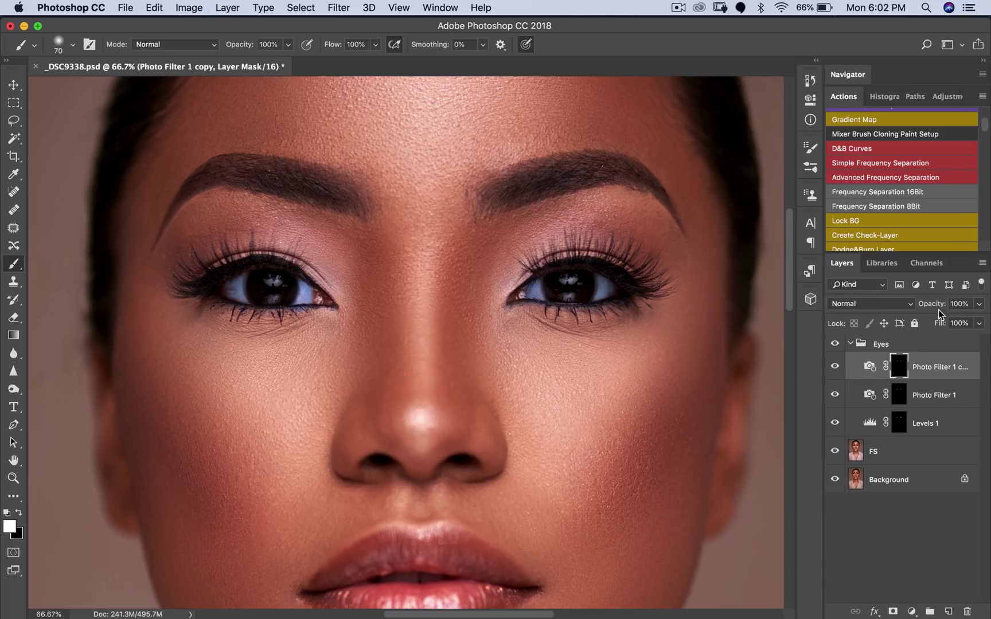
pyautogui.click(975, 305)
pyautogui.moveTo(954, 320); pyautogui.dragTo(934, 322)
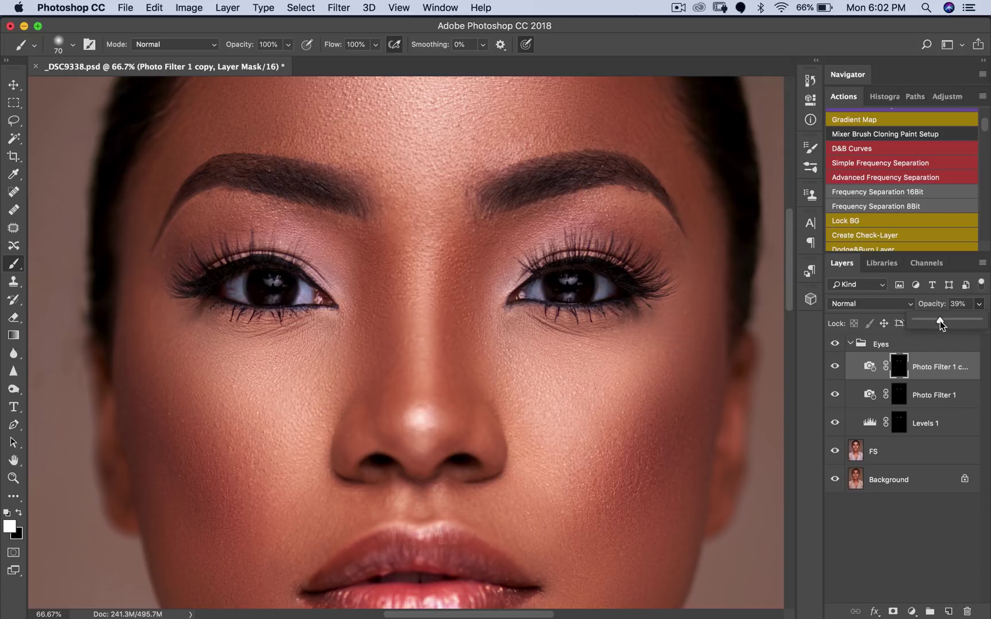
pyautogui.click(869, 366)
pyautogui.click(835, 367)
pyautogui.click(835, 368)
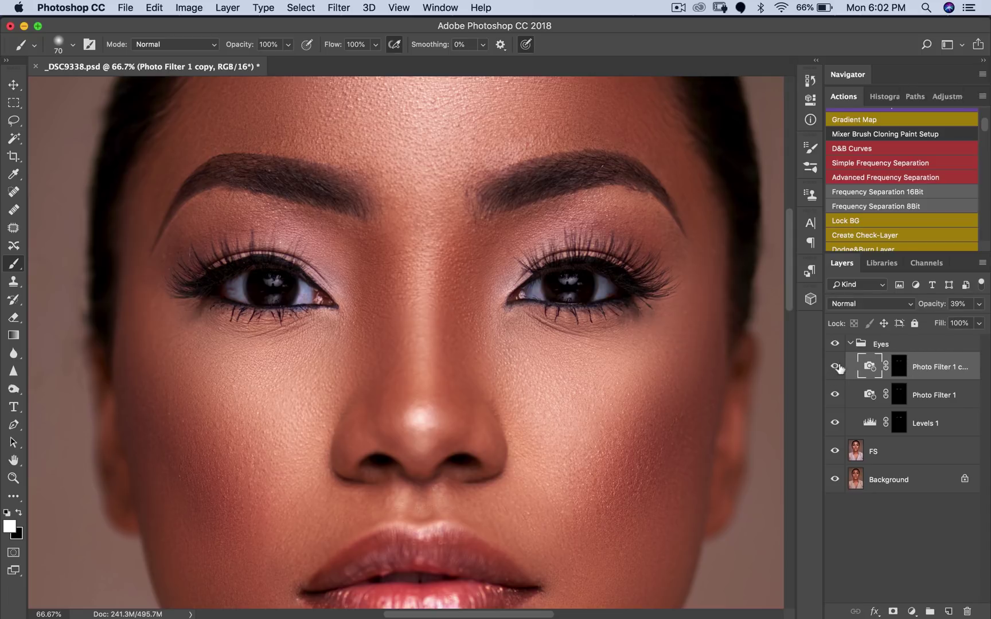
# Step: Collapse the Eyes group and review the overall portrait with the group hidden and shown
pyautogui.click(850, 343)
pyautogui.press('z')
pyautogui.click(645, 365)
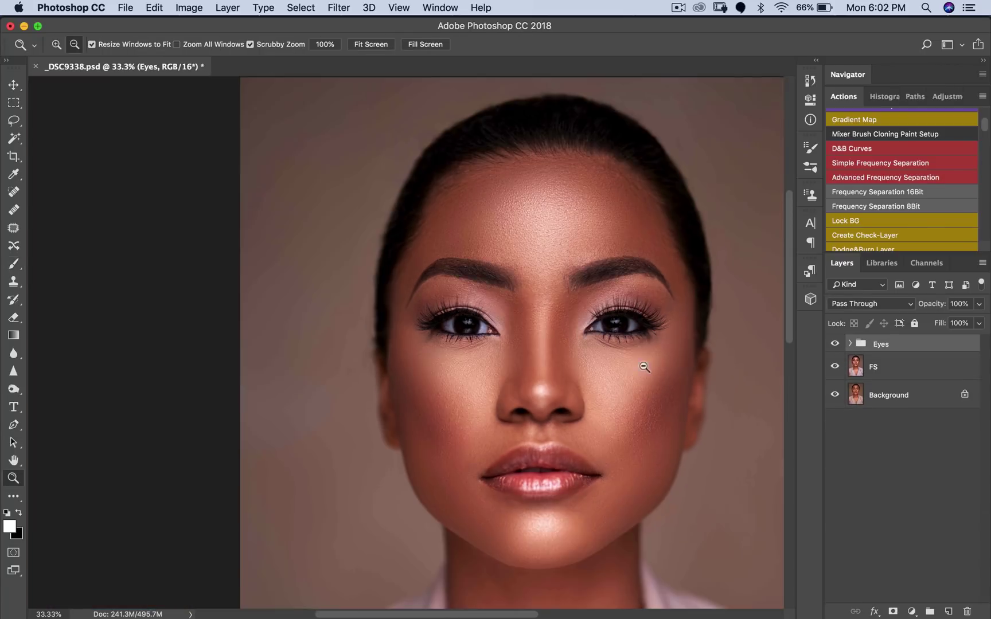
pyautogui.click(578, 376)
pyautogui.click(584, 380)
pyautogui.click(390, 405)
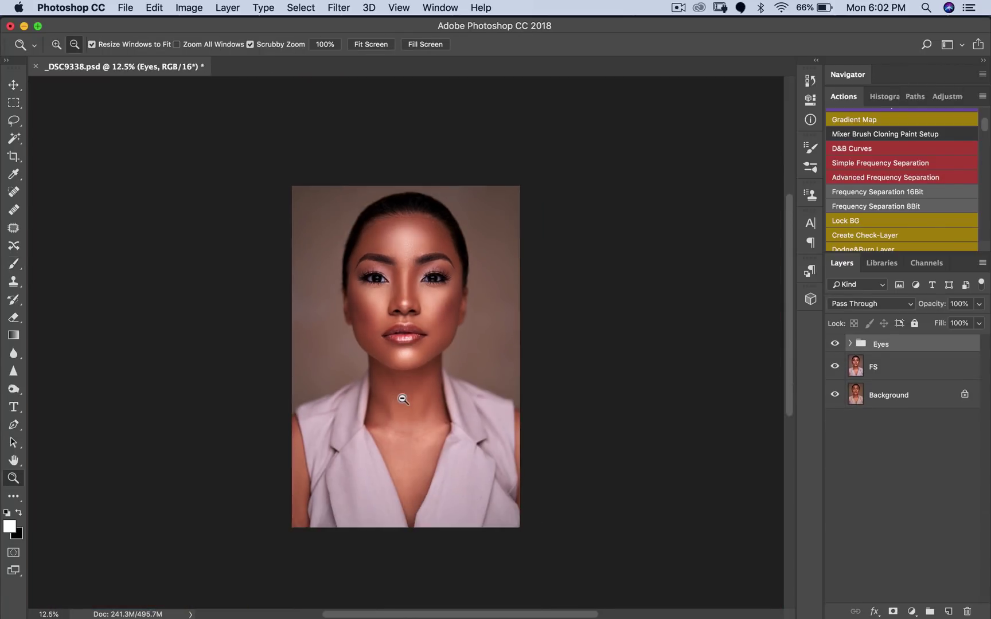
pyautogui.click(410, 376)
pyautogui.click(436, 370)
pyautogui.press('b')
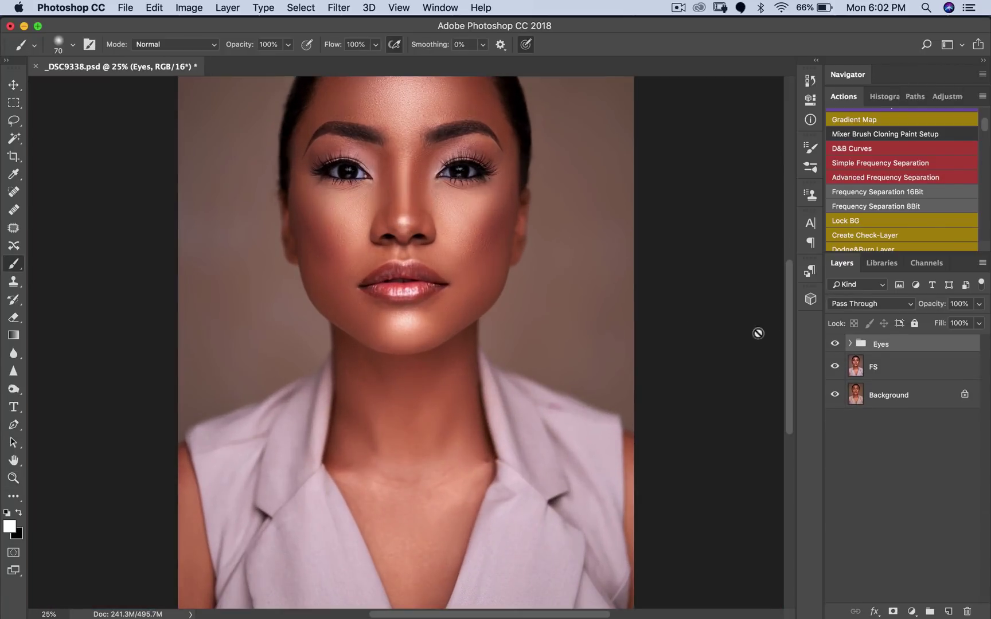
pyautogui.click(833, 345)
pyautogui.click(834, 344)
pyautogui.press('z')
pyautogui.keyDown('alt'); pyautogui.click(481, 379); pyautogui.keyUp('alt')
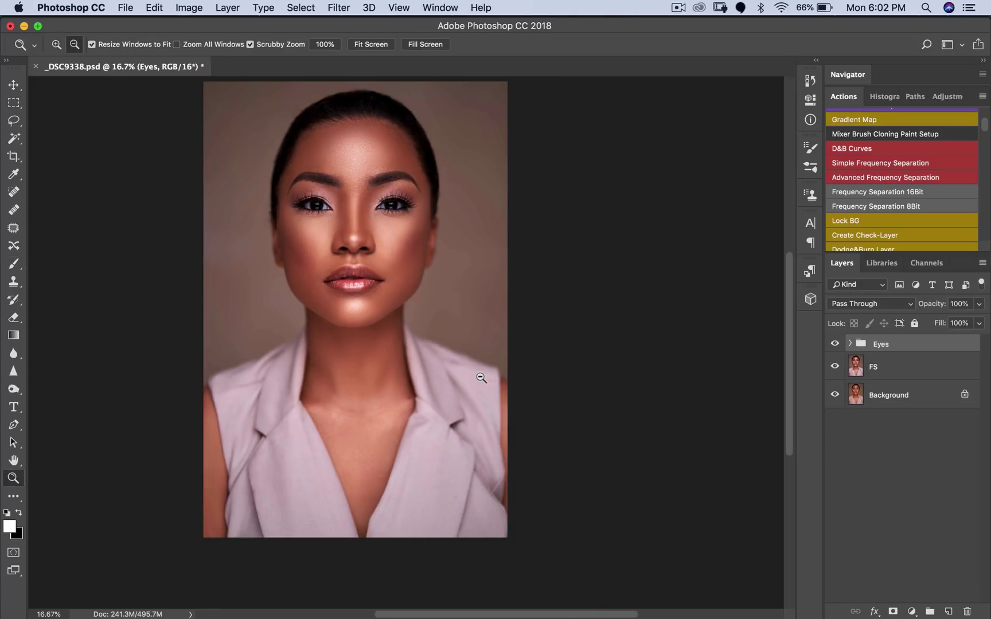
pyautogui.click(373, 303)
pyautogui.keyDown('alt'); pyautogui.click(405, 281); pyautogui.keyUp('alt')
pyautogui.press('b')
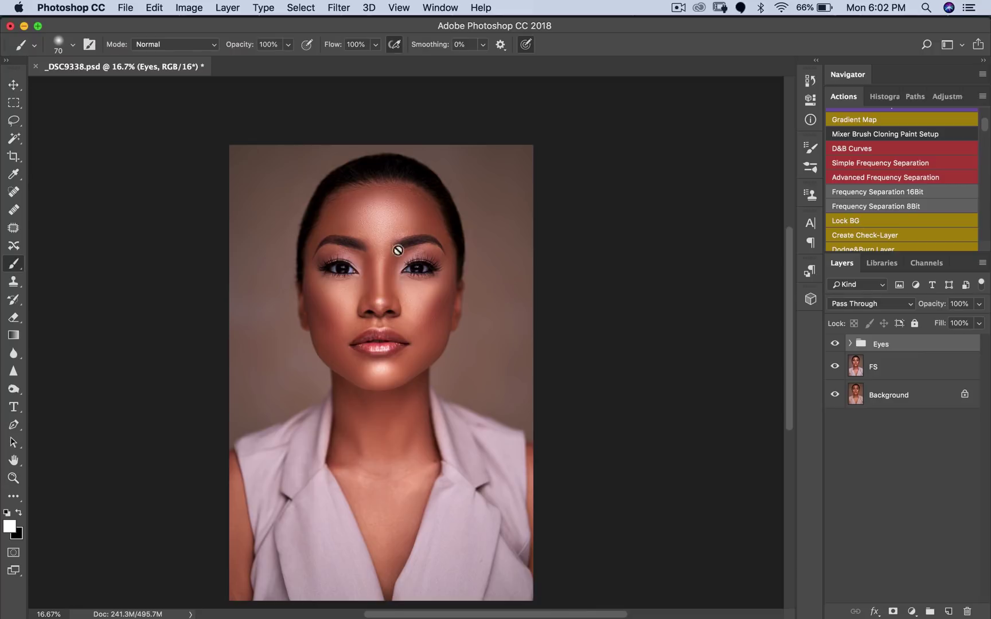